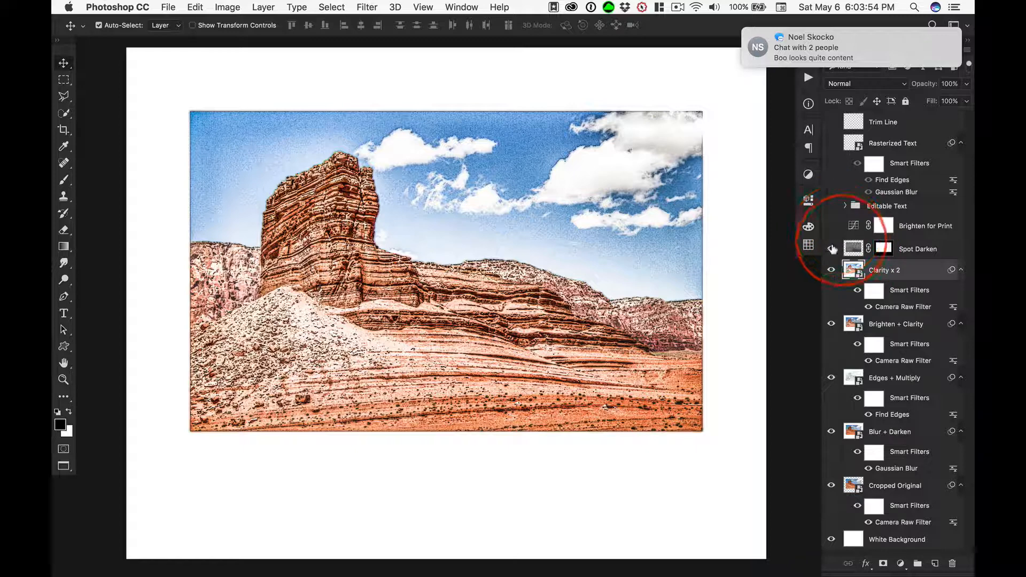
- Compare the picture with and without the Spot Darken layer, leaving that layer hidden
{"action": "left_click", "coordinate": [832, 249]}
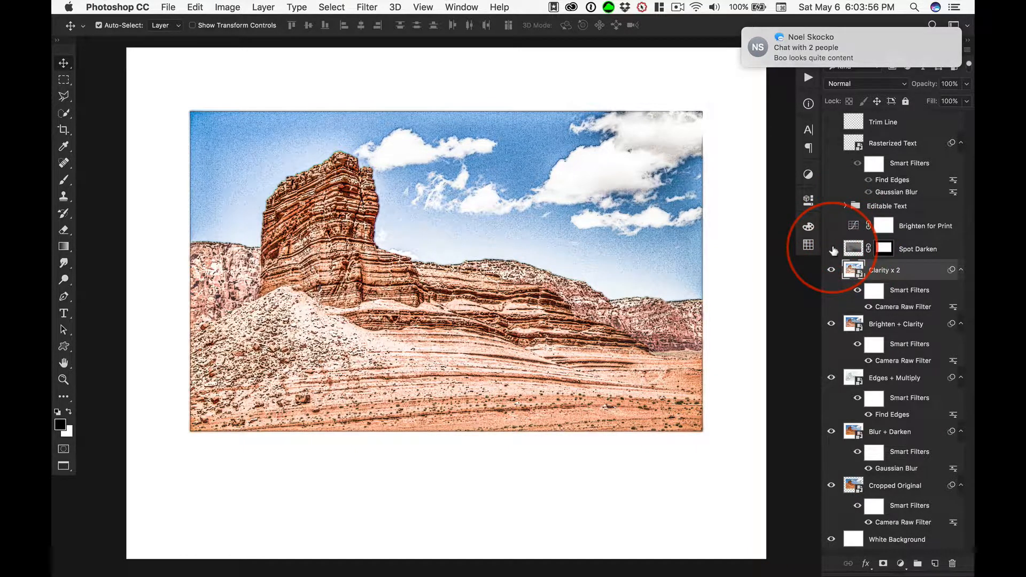
{"action": "left_click", "coordinate": [832, 250]}
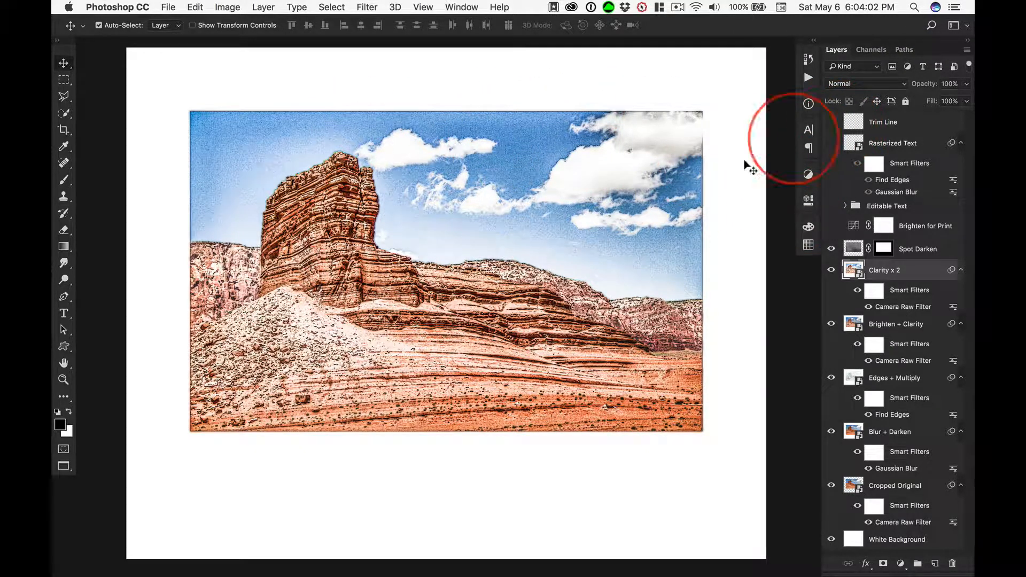
{"action": "left_click", "coordinate": [830, 250]}
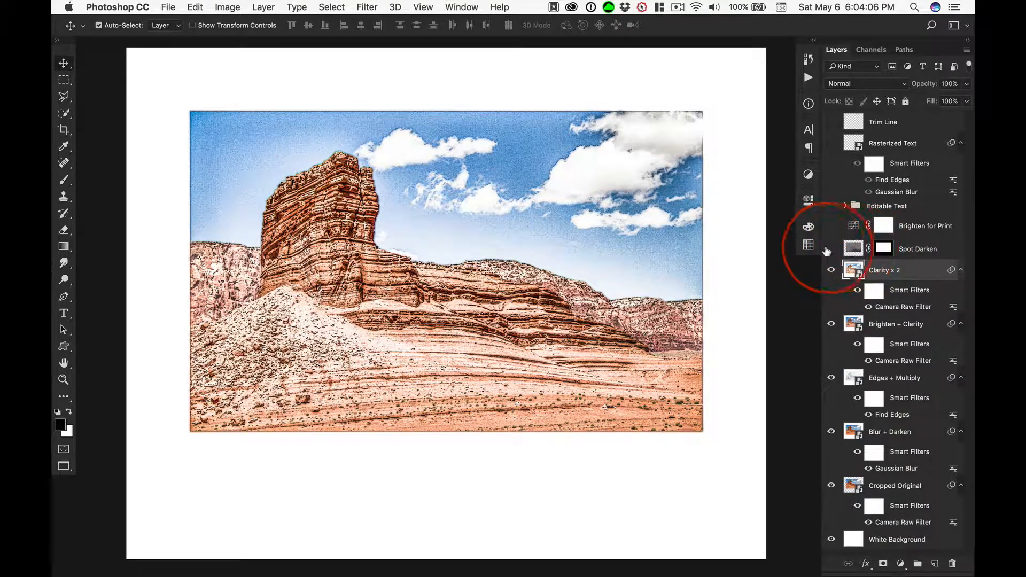
{"action": "left_click", "coordinate": [831, 249]}
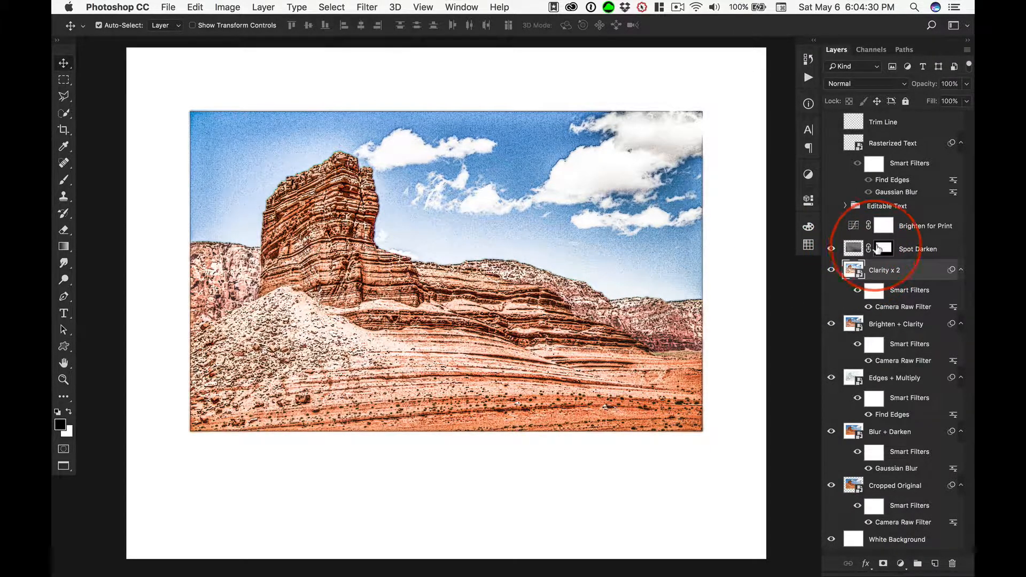
{"action": "left_click", "coordinate": [831, 249]}
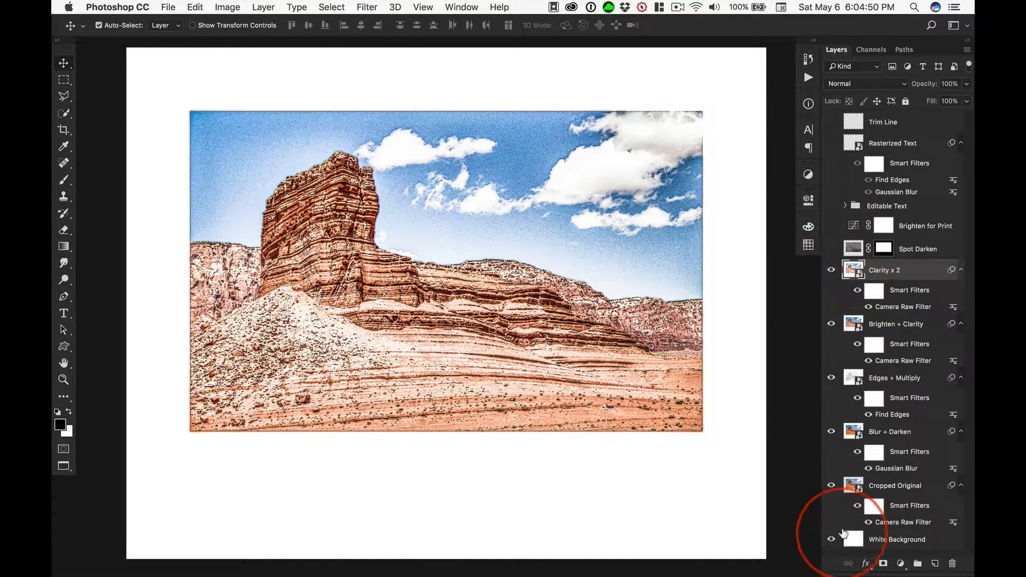
- Isolate the Cropped Original layer, load its outline as a selection, and restore the other layers' visibility
{"action": "key", "text": "alt"}
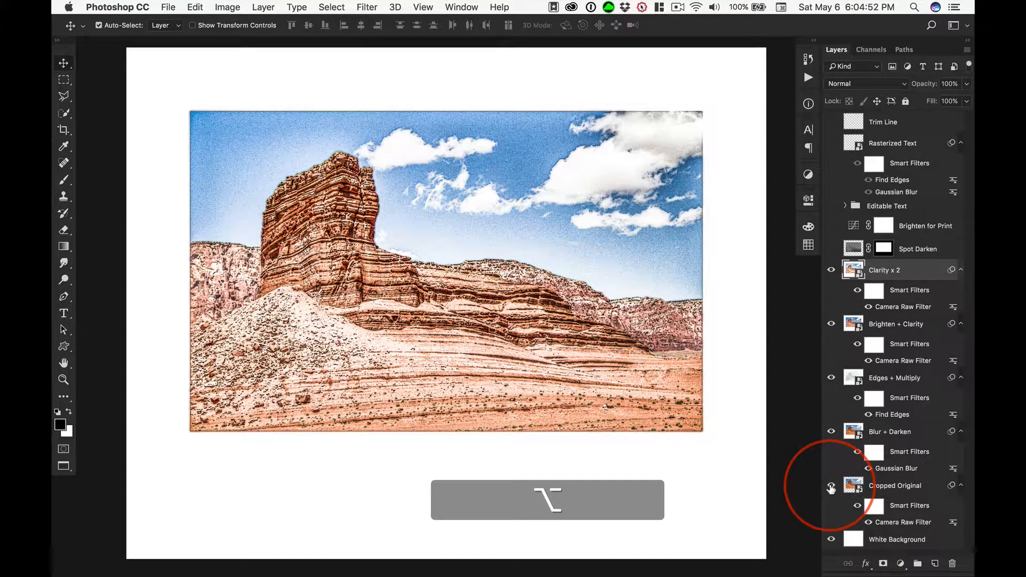
{"action": "left_click", "coordinate": [831, 486], "text": "alt"}
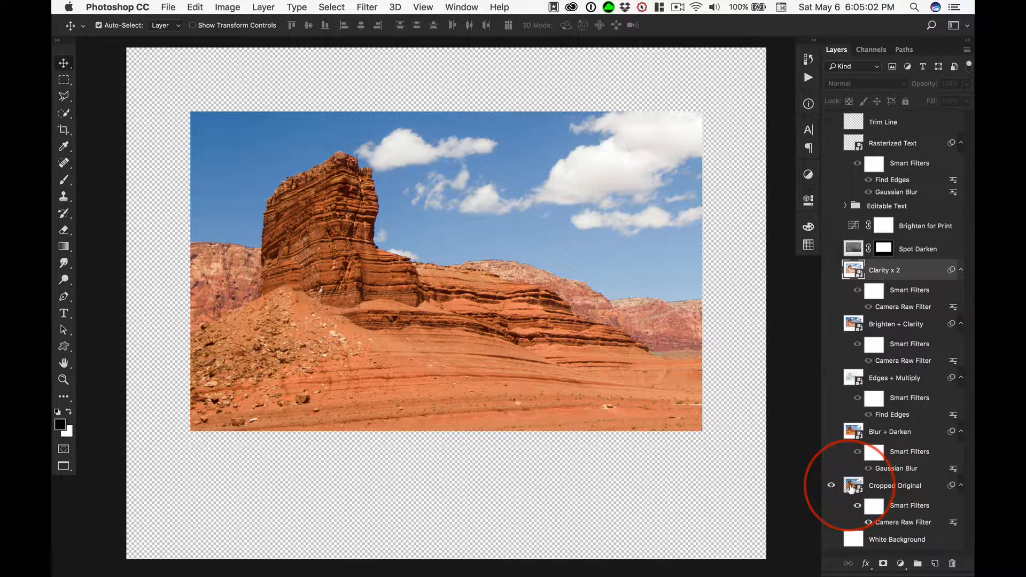
{"action": "key", "text": "super"}
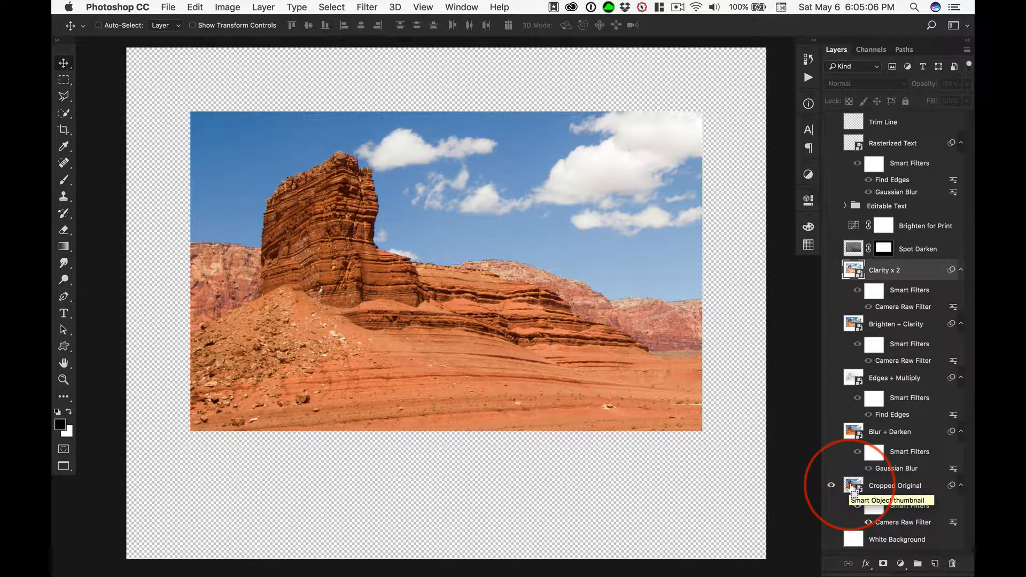
{"action": "left_click", "coordinate": [853, 487], "text": "super"}
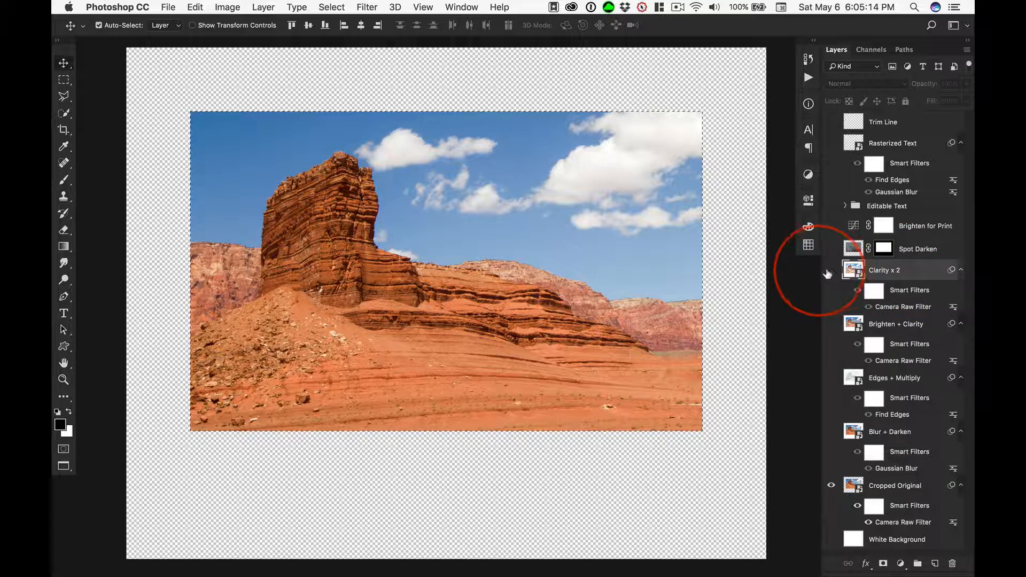
{"action": "left_click", "coordinate": [832, 487], "text": "alt"}
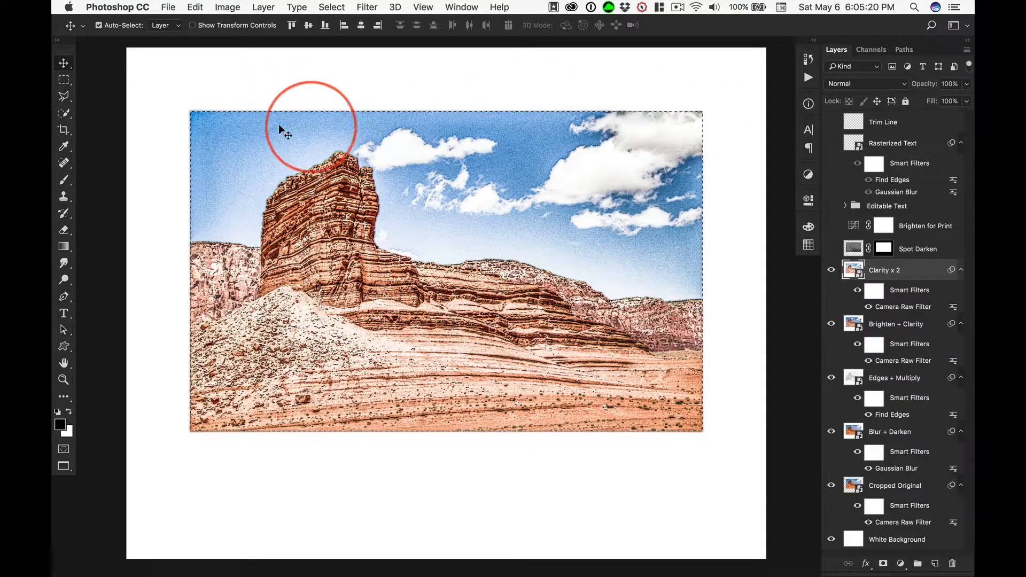
- Contract the selection by 1 pixel, checking its edge at the picture's upper-left corner
{"action": "key", "text": "super+space"}
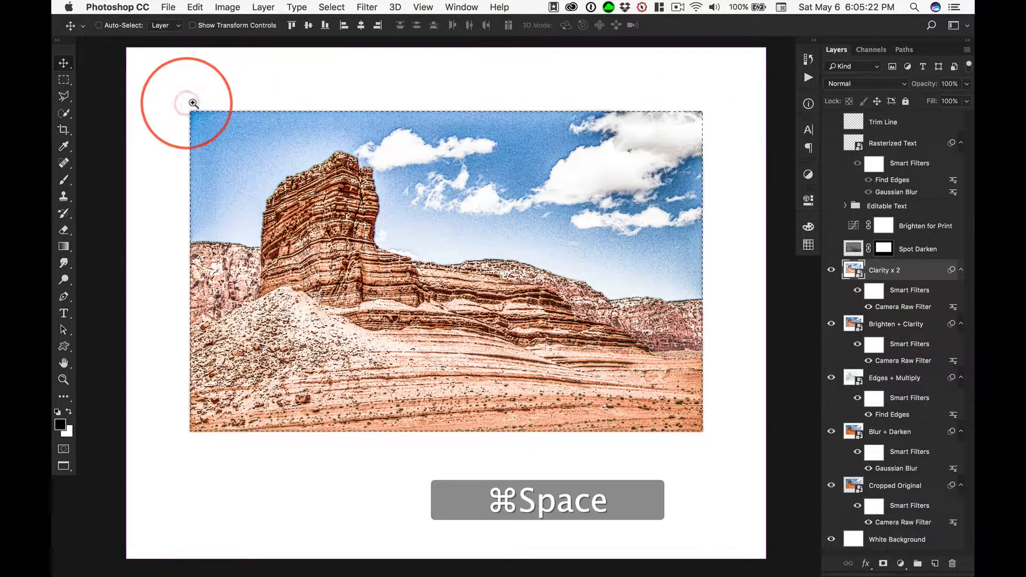
{"action": "left_click_drag", "start_coordinate": [193, 103], "coordinate": [346, 154]}
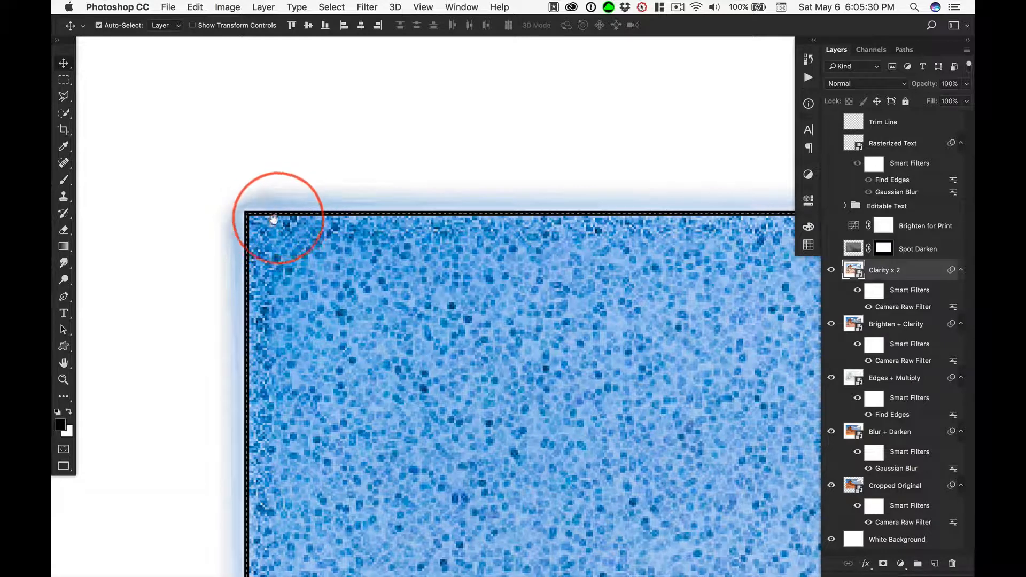
{"action": "key", "text": "super+space"}
{"action": "left_click", "coordinate": [313, 210], "text": "super"}
{"action": "left_click_drag", "start_coordinate": [313, 210], "coordinate": [408, 209]}
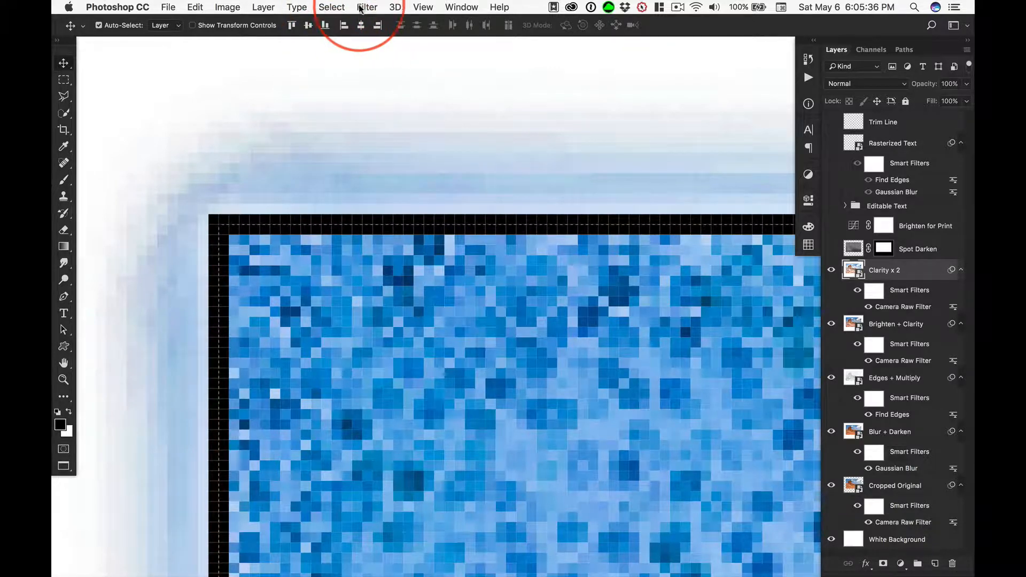
{"action": "left_click", "coordinate": [331, 8]}
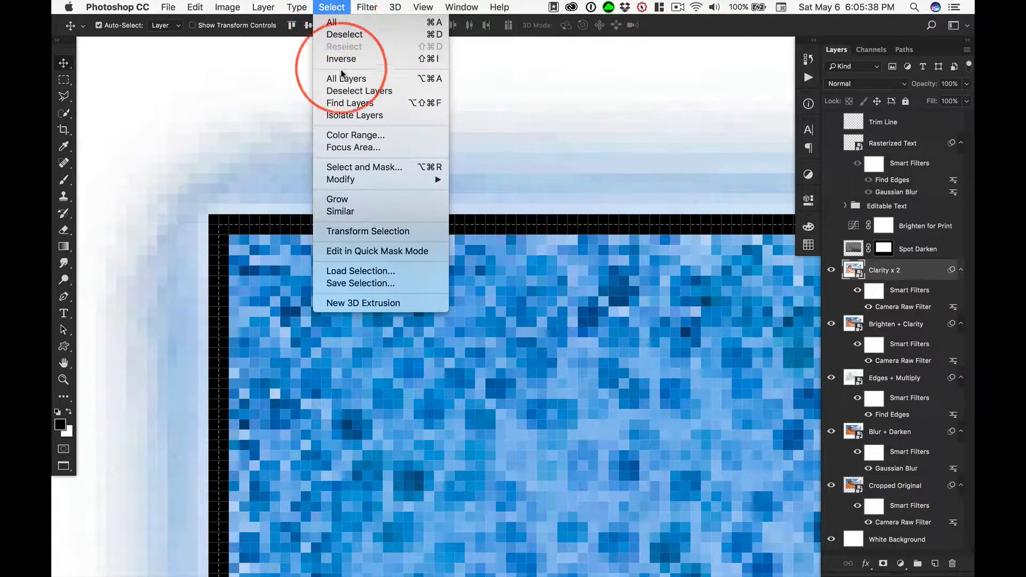
{"action": "mouse_move", "coordinate": [350, 181]}
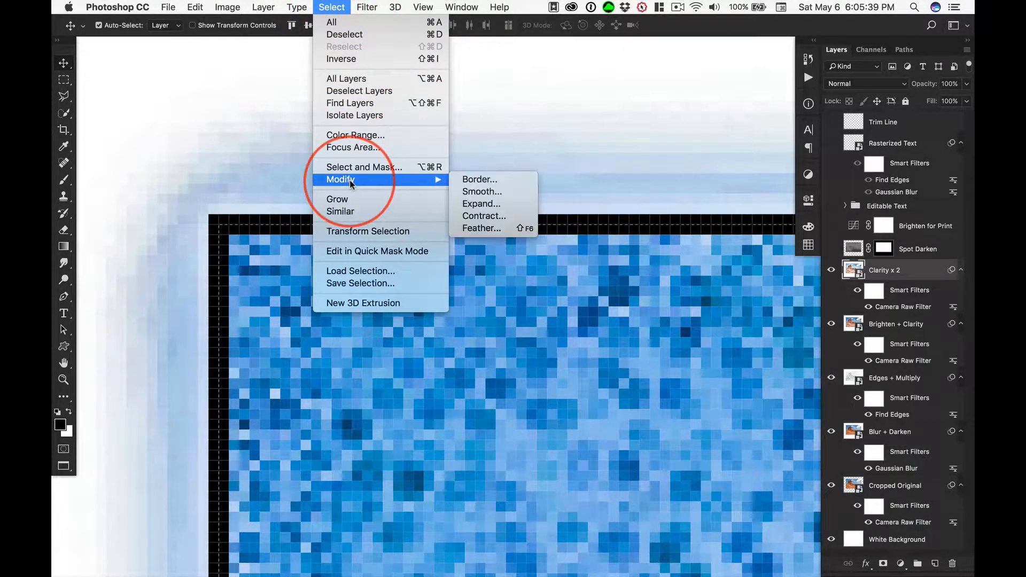
{"action": "left_click", "coordinate": [491, 219]}
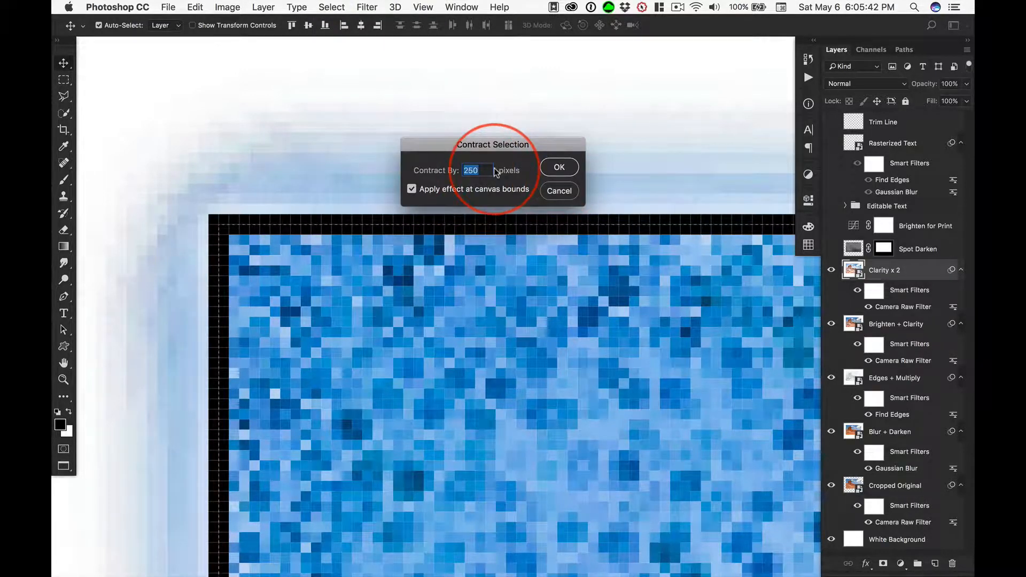
{"action": "type", "text": "1"}
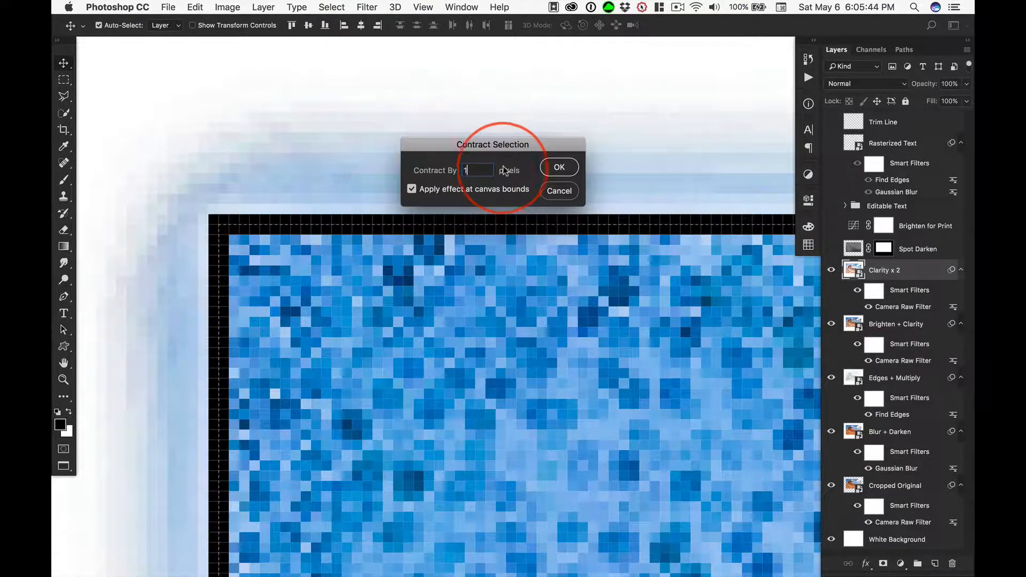
{"action": "left_click", "coordinate": [412, 189]}
{"action": "left_click", "coordinate": [560, 167]}
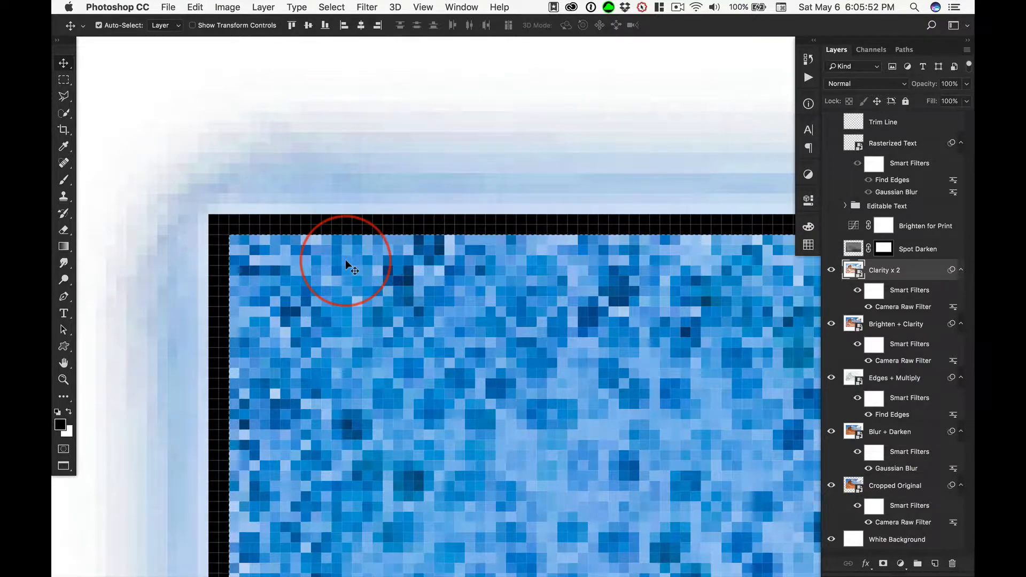
- Add a new blank layer above Clarity x 2 and mask it to the contracted selection
{"action": "key", "text": "super+0"}
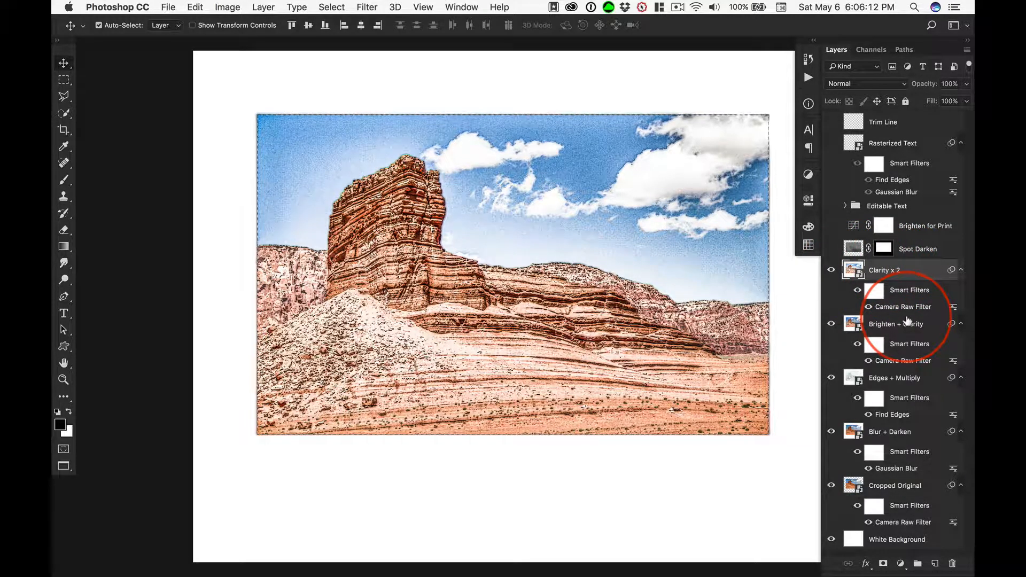
{"action": "key", "text": "alt+shift+super"}
{"action": "key", "text": "alt+shift+super+n"}
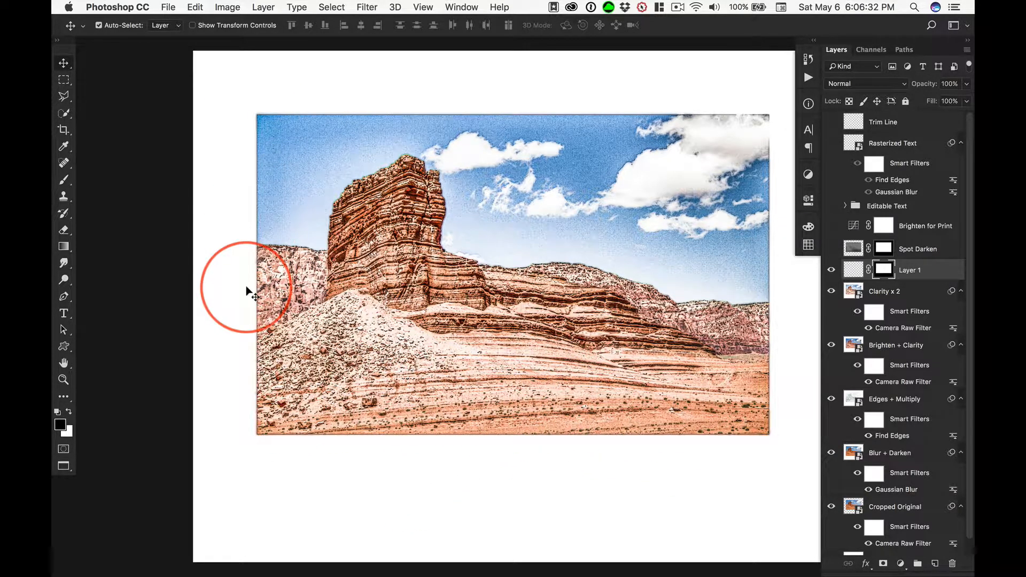
- Load the Spot Darken layer's painted area as a selection
{"action": "left_click", "coordinate": [854, 248]}
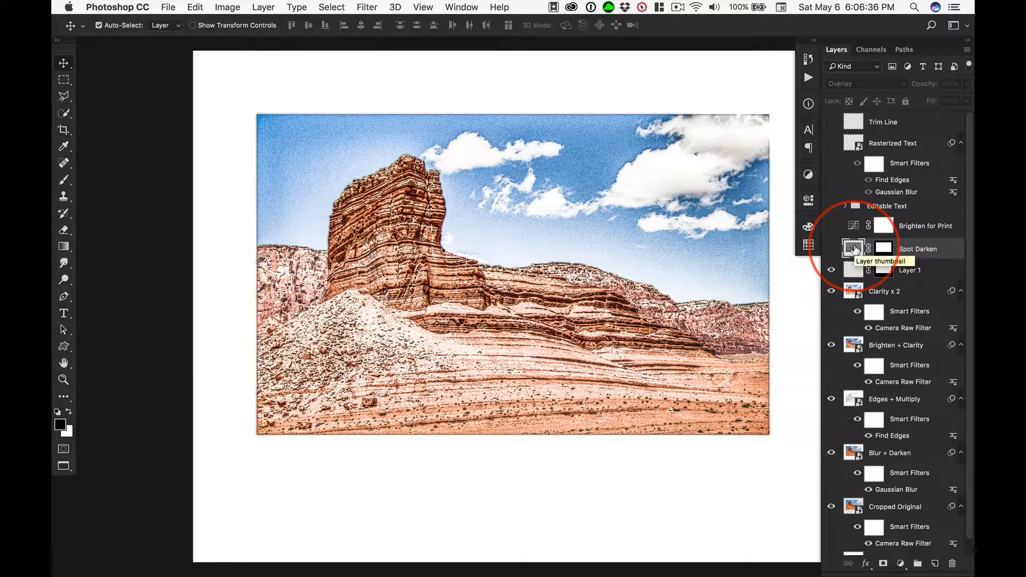
{"action": "key", "text": "super"}
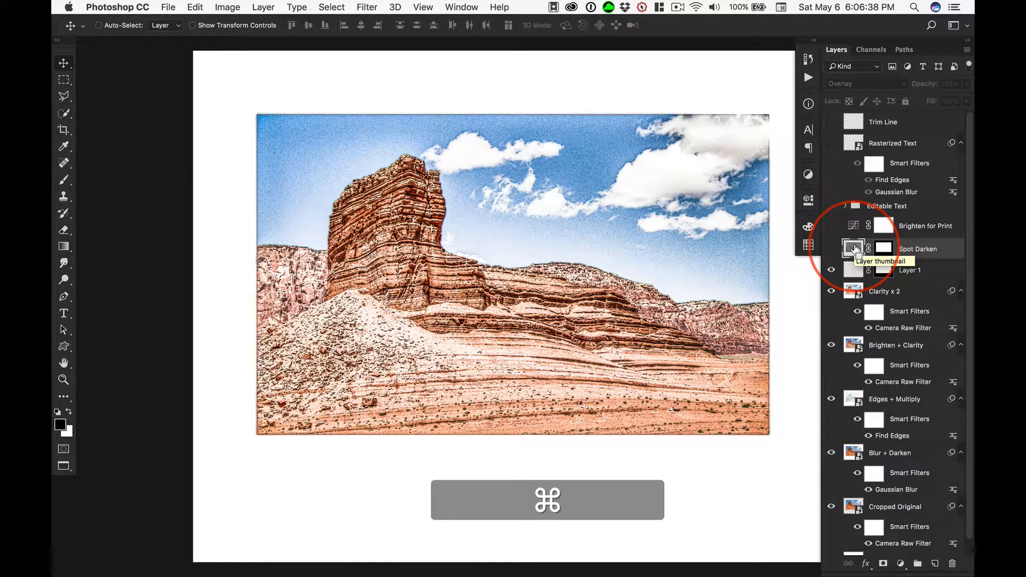
{"action": "left_click", "coordinate": [854, 249], "text": "super"}
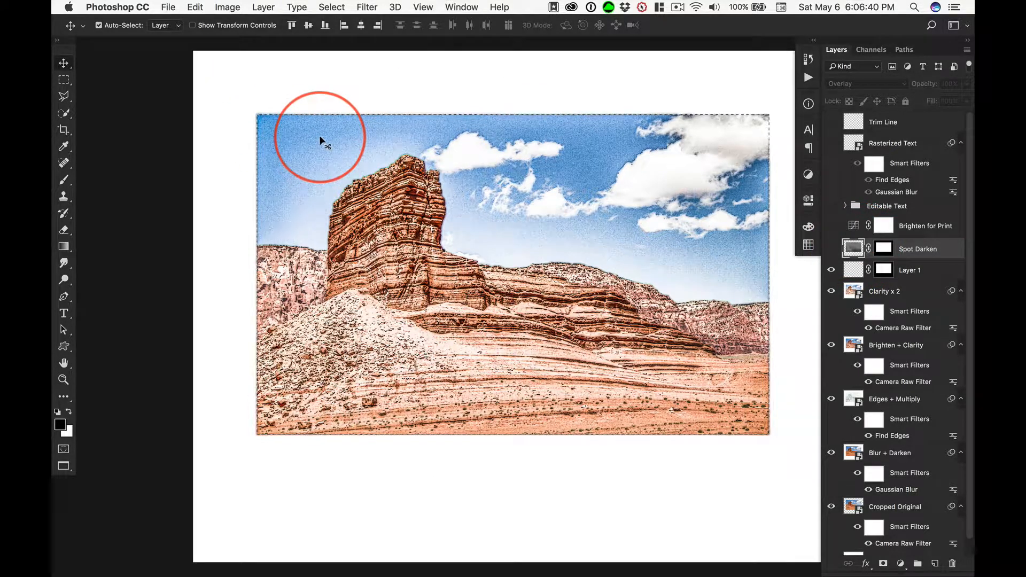
- Set the Brush to 15% opacity and a size of about 621 pixels, targeting the thumbnail of Layer 1
{"action": "key", "text": "b"}
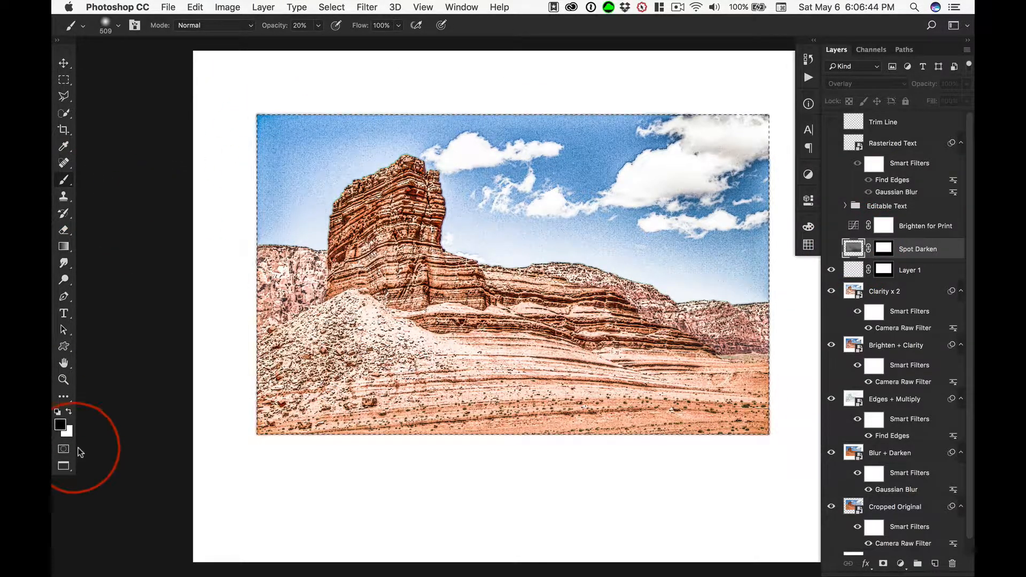
{"action": "left_click", "coordinate": [292, 25]}
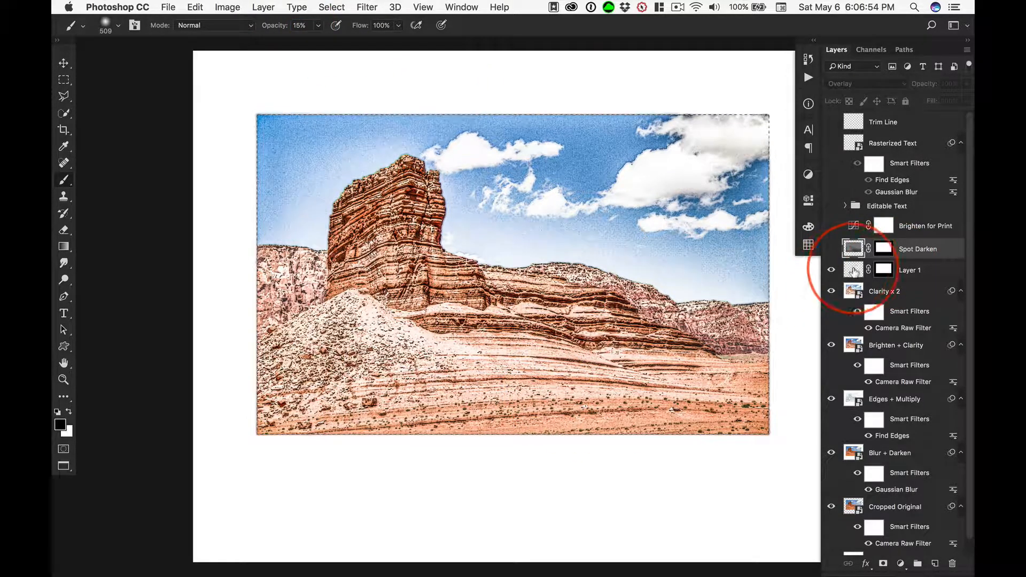
{"action": "left_click", "coordinate": [854, 271]}
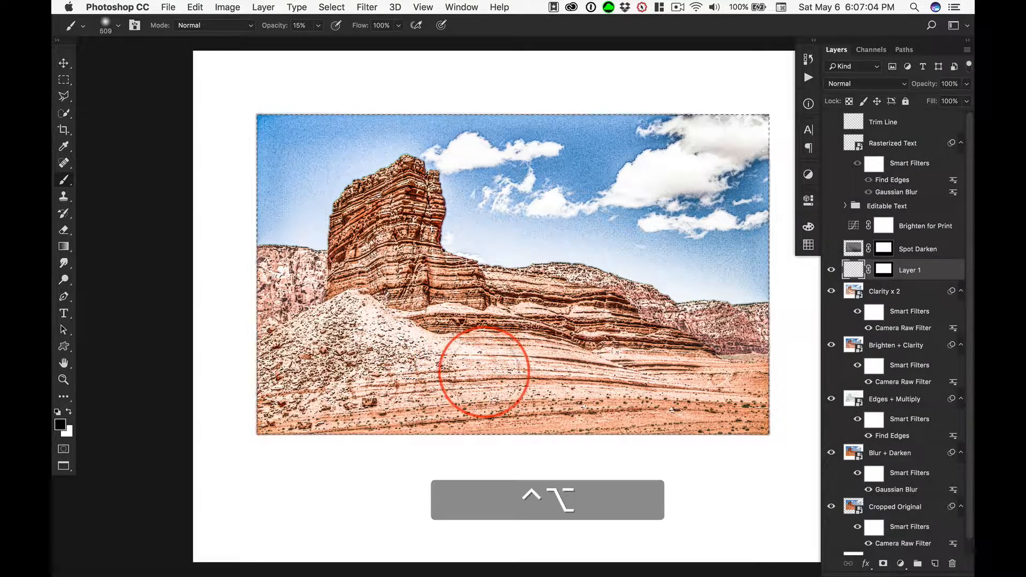
{"action": "mouse_move", "coordinate": [473, 372]}
{"action": "left_mouse_down"}
{"action": "mouse_move", "coordinate": [359, 370]}
{"action": "mouse_move", "coordinate": [578, 371]}
{"action": "mouse_move", "coordinate": [478, 376]}
{"action": "mouse_move", "coordinate": [494, 575]}
{"action": "mouse_move", "coordinate": [482, 263]}
{"action": "left_mouse_up"}
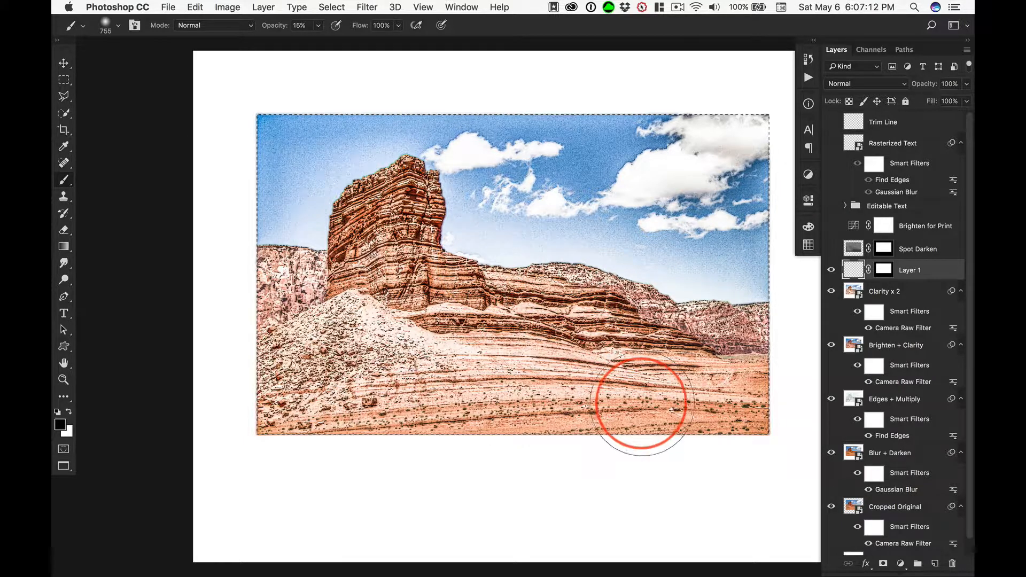
{"action": "left_click_drag", "start_coordinate": [652, 404], "coordinate": [628, 404]}
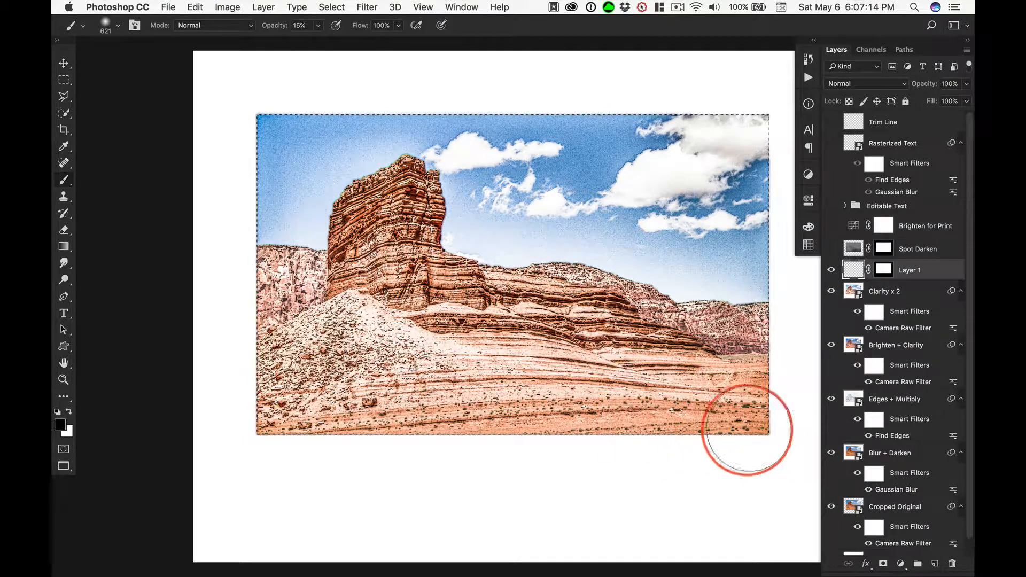
- Darken the desert foreground along the picture's lower edge with repeated soft black brush strokes on Layer 1
{"action": "left_click_drag", "start_coordinate": [748, 430], "coordinate": [760, 422]}
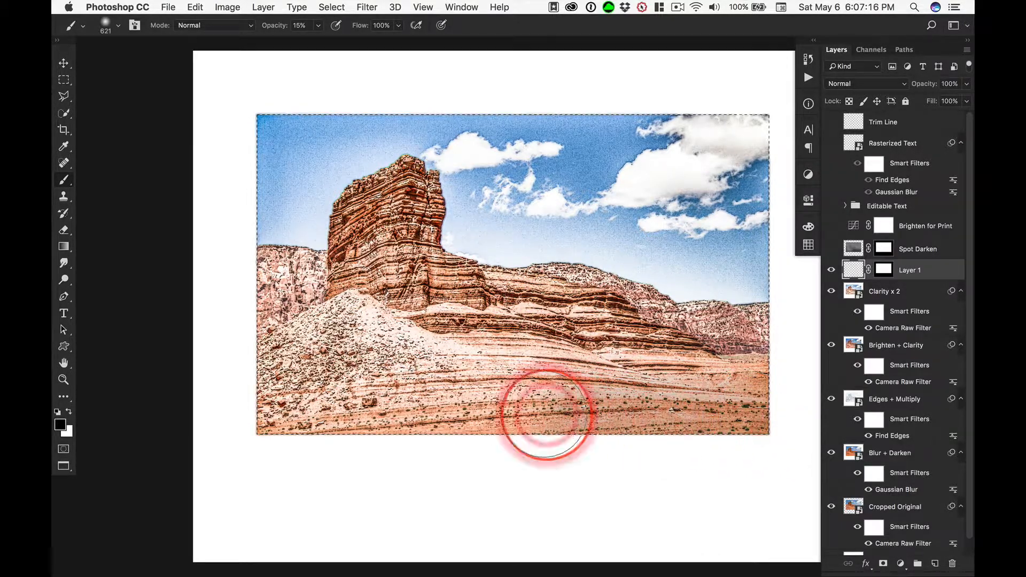
{"action": "mouse_move", "coordinate": [338, 415]}
{"action": "left_mouse_down"}
{"action": "mouse_move", "coordinate": [247, 428]}
{"action": "mouse_move", "coordinate": [444, 401]}
{"action": "left_mouse_up"}
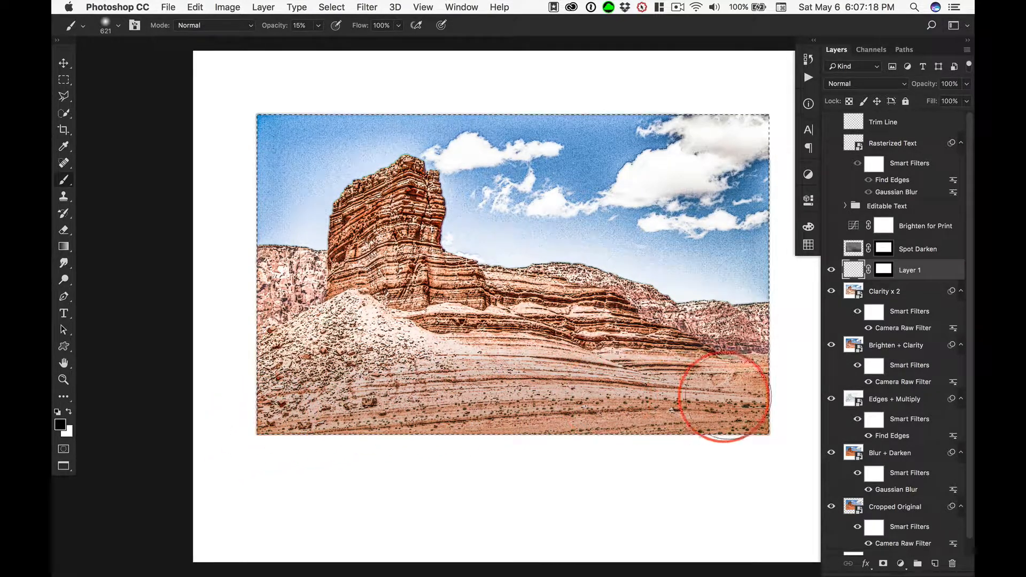
{"action": "mouse_move", "coordinate": [552, 427]}
{"action": "left_mouse_down"}
{"action": "mouse_move", "coordinate": [743, 428]}
{"action": "mouse_move", "coordinate": [495, 432]}
{"action": "mouse_move", "coordinate": [761, 414]}
{"action": "left_mouse_up"}
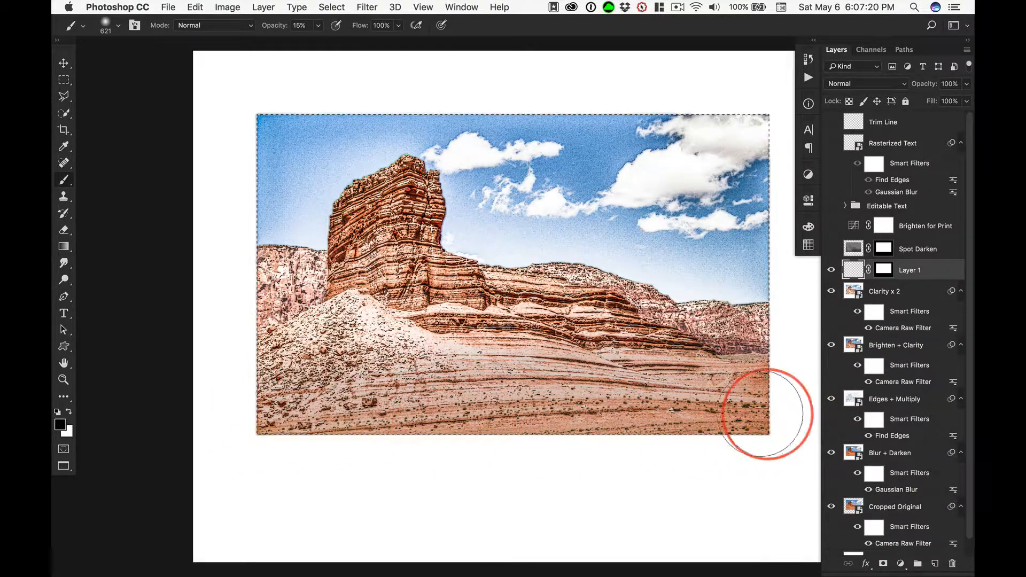
{"action": "left_click_drag", "start_coordinate": [513, 431], "coordinate": [753, 423]}
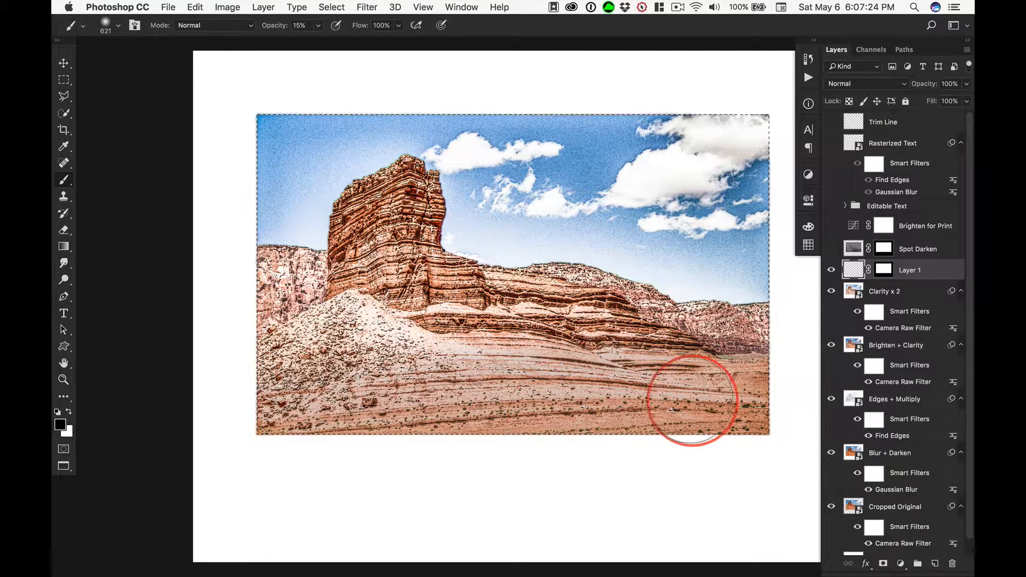
{"action": "left_click_drag", "start_coordinate": [772, 386], "coordinate": [652, 372]}
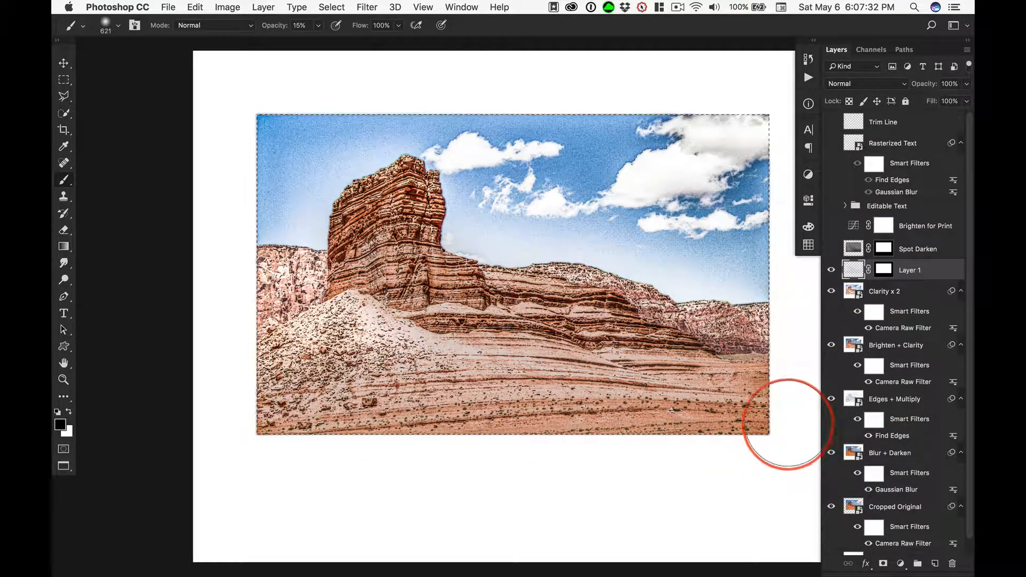
{"action": "left_click", "coordinate": [665, 417]}
{"action": "mouse_move", "coordinate": [485, 430]}
{"action": "left_mouse_down"}
{"action": "mouse_move", "coordinate": [281, 461]}
{"action": "mouse_move", "coordinate": [409, 436]}
{"action": "mouse_move", "coordinate": [687, 419]}
{"action": "mouse_move", "coordinate": [672, 380]}
{"action": "left_mouse_up"}
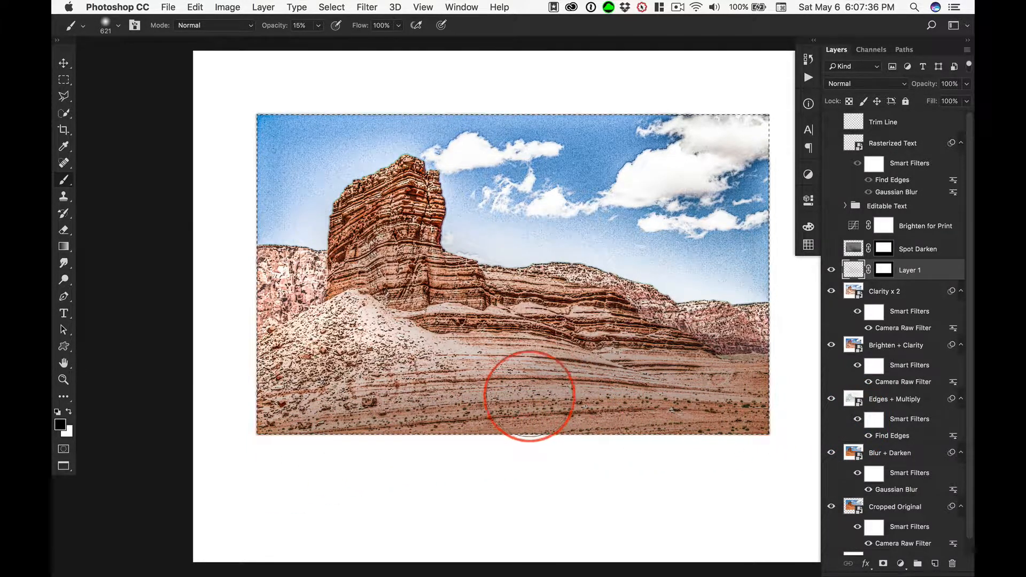
{"action": "mouse_move", "coordinate": [529, 396]}
{"action": "left_mouse_down"}
{"action": "mouse_move", "coordinate": [562, 289]}
{"action": "mouse_move", "coordinate": [385, 90]}
{"action": "mouse_move", "coordinate": [329, 89]}
{"action": "mouse_move", "coordinate": [279, 107]}
{"action": "left_mouse_up"}
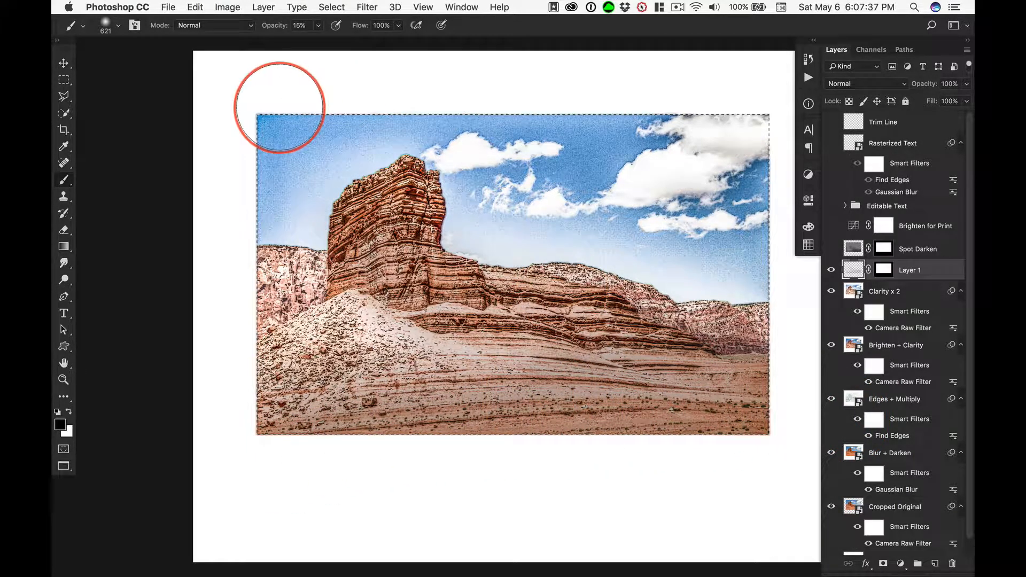
- Set the Brush to 5% opacity and about 376 pixels, and darken the sky and clouds near the photo's upper edge on Layer 1
{"action": "left_click", "coordinate": [292, 25]}
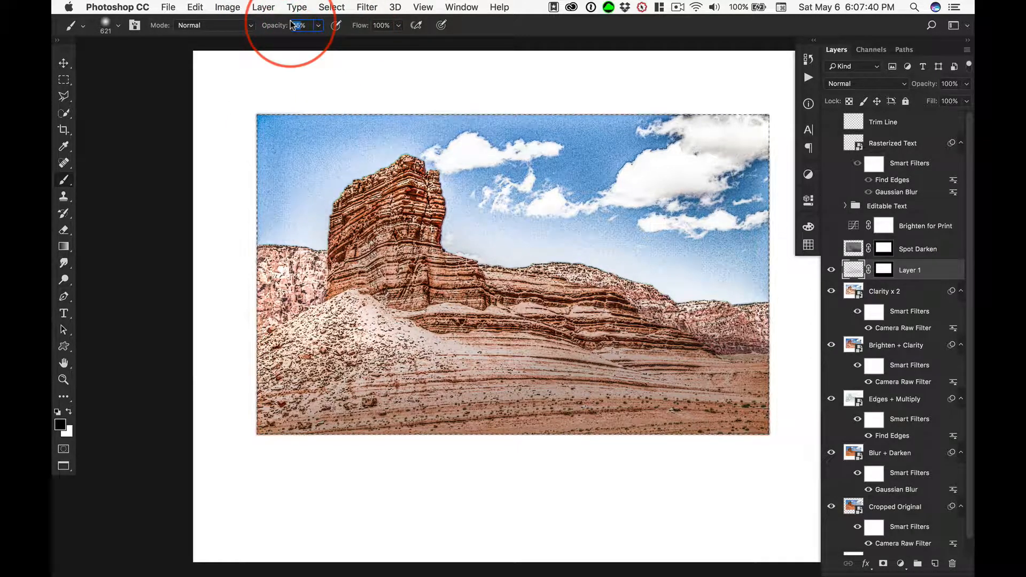
{"action": "type", "text": "5"}
{"action": "key", "text": "Tab"}
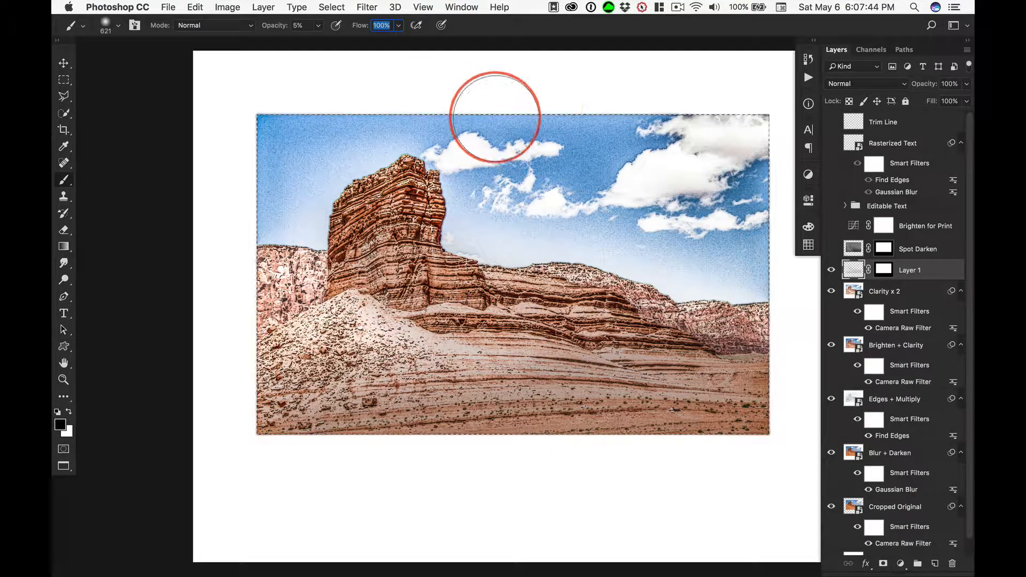
{"action": "mouse_move", "coordinate": [560, 94]}
{"action": "left_mouse_down"}
{"action": "mouse_move", "coordinate": [527, 92]}
{"action": "mouse_move", "coordinate": [482, 113]}
{"action": "mouse_move", "coordinate": [616, 110]}
{"action": "left_mouse_up"}
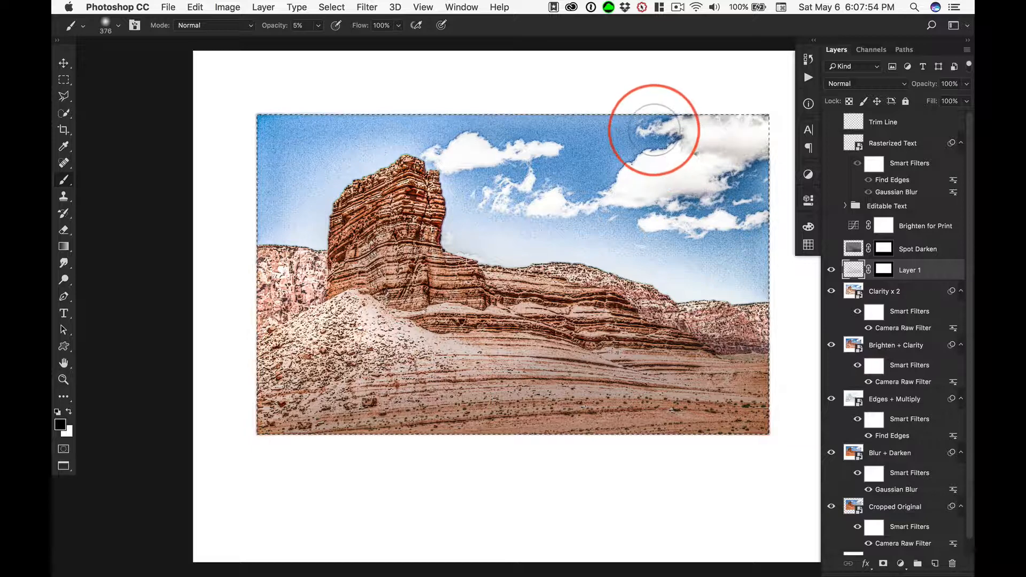
{"action": "mouse_move", "coordinate": [595, 133]}
{"action": "left_mouse_down"}
{"action": "mouse_move", "coordinate": [669, 142]}
{"action": "mouse_move", "coordinate": [689, 157]}
{"action": "left_mouse_up"}
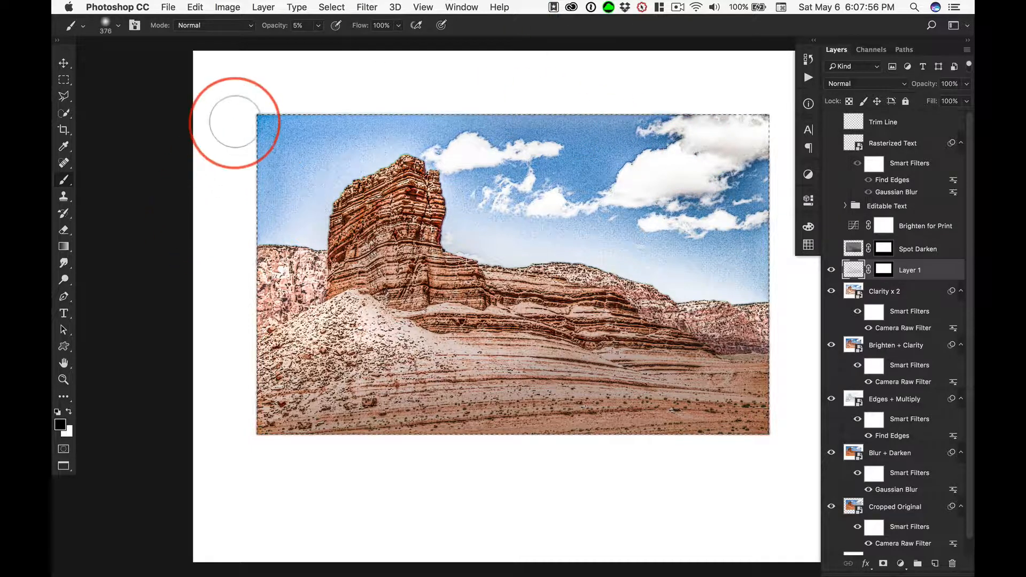
{"action": "left_click_drag", "start_coordinate": [272, 124], "coordinate": [278, 114]}
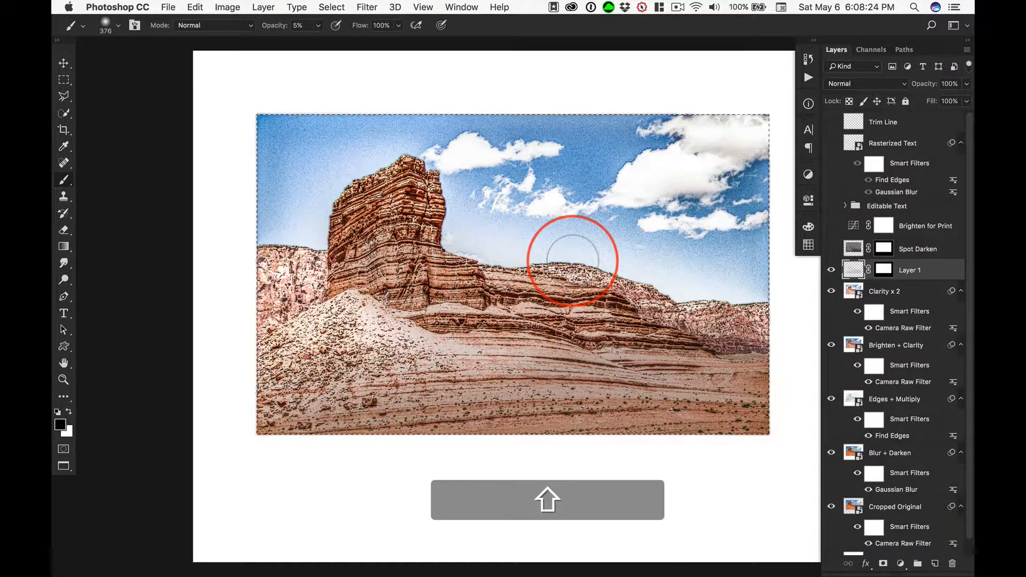
- Fill Layer 1's selected area with 50% Gray at 100% opacity and set the layer's blend mode to Overlay
{"action": "key", "text": "shift+BackSpace"}
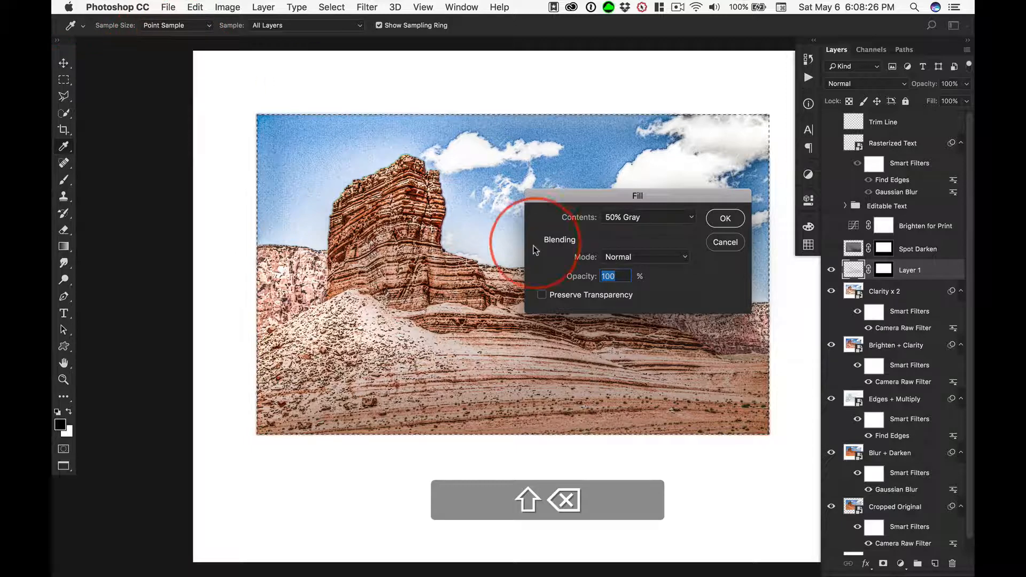
{"action": "left_click", "coordinate": [727, 219]}
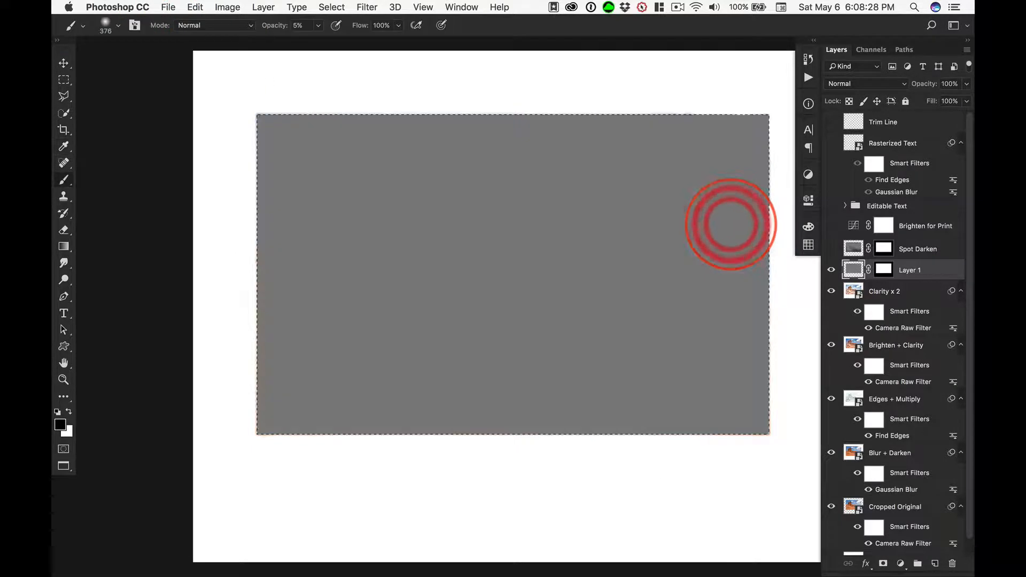
{"action": "left_click", "coordinate": [864, 84]}
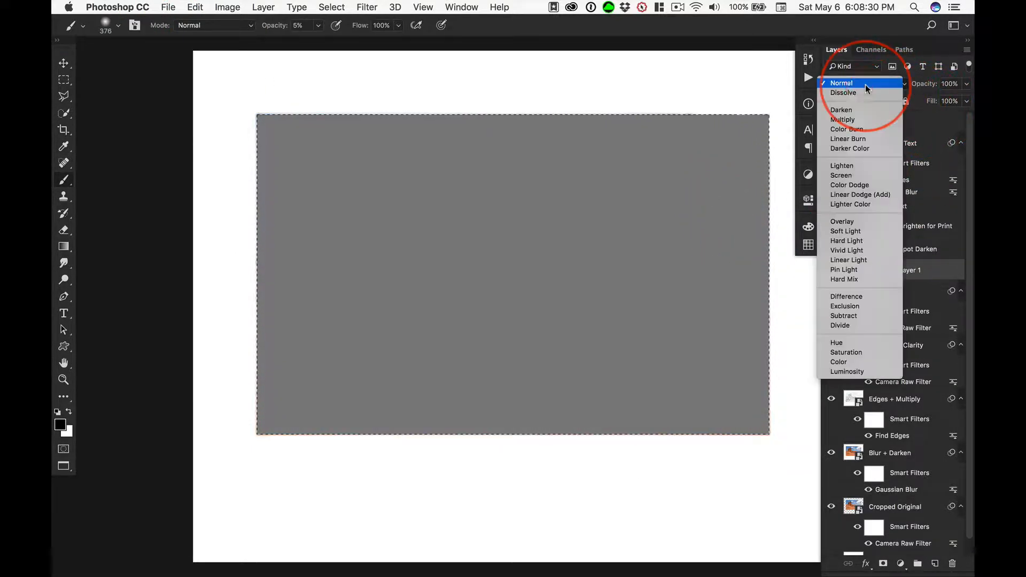
{"action": "left_click", "coordinate": [842, 216]}
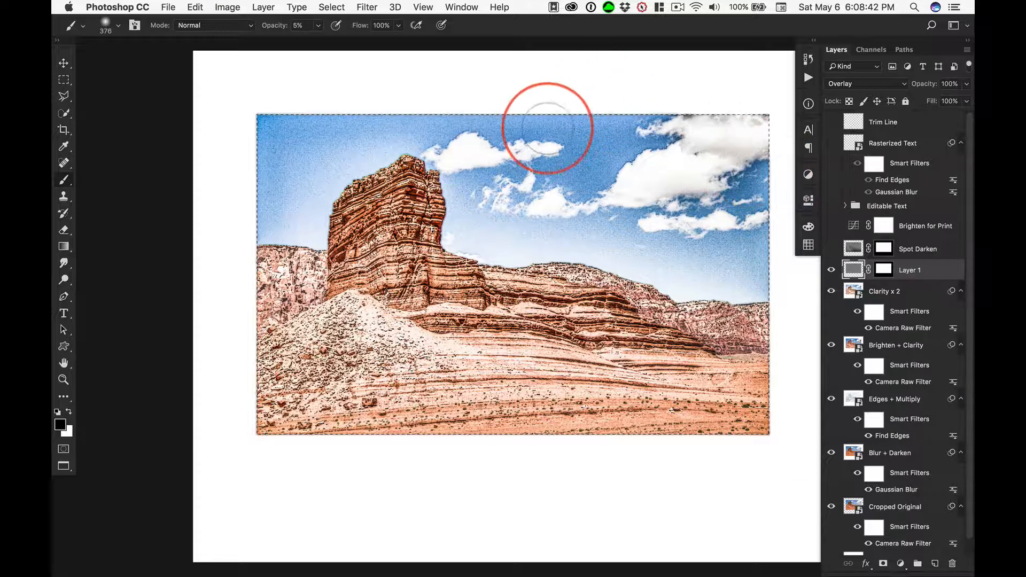
- Darken the sky beside the butte, the foreground and the rocks on Layer 1 with soft black strokes, enlarging the brush to about 633 pixels
{"action": "mouse_move", "coordinate": [327, 114]}
{"action": "left_mouse_down"}
{"action": "mouse_move", "coordinate": [197, 132]}
{"action": "mouse_move", "coordinate": [289, 121]}
{"action": "mouse_move", "coordinate": [259, 128]}
{"action": "mouse_move", "coordinate": [251, 204]}
{"action": "mouse_move", "coordinate": [313, 208]}
{"action": "left_mouse_up"}
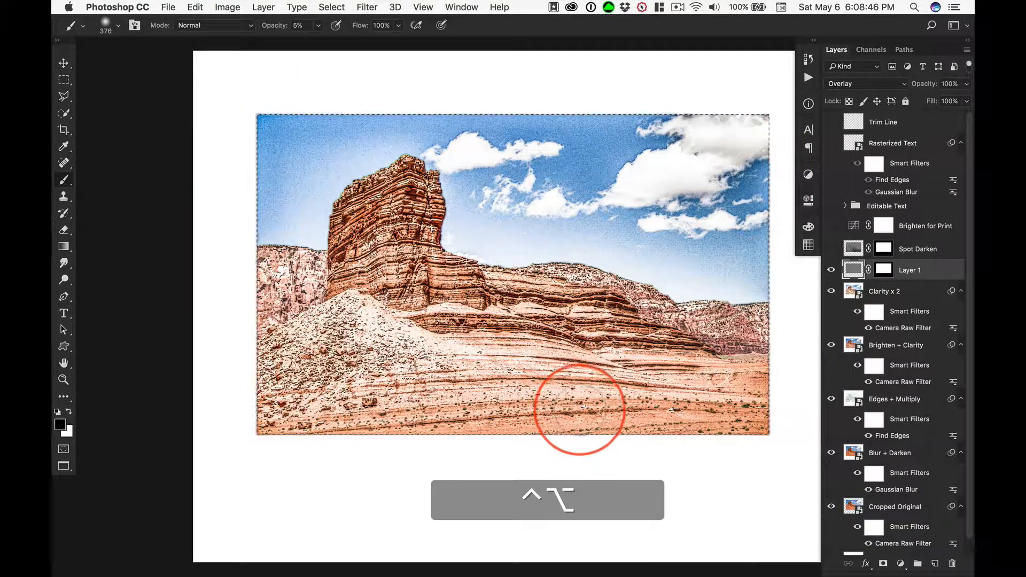
{"action": "mouse_move", "coordinate": [579, 411]}
{"action": "left_mouse_down"}
{"action": "mouse_move", "coordinate": [572, 414]}
{"action": "mouse_move", "coordinate": [622, 414]}
{"action": "left_mouse_up"}
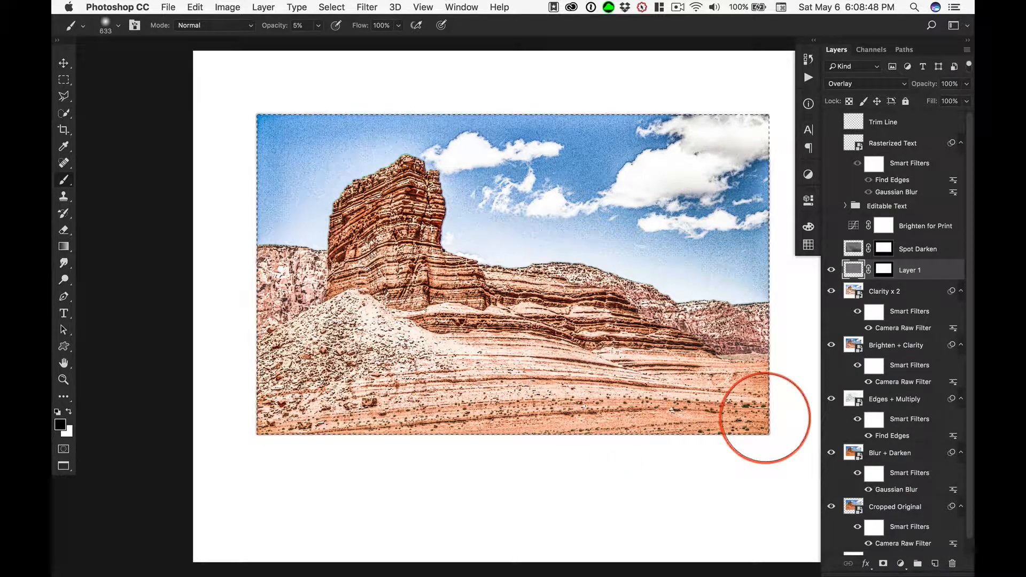
{"action": "mouse_move", "coordinate": [765, 417]}
{"action": "left_mouse_down"}
{"action": "mouse_move", "coordinate": [457, 449]}
{"action": "mouse_move", "coordinate": [299, 452]}
{"action": "mouse_move", "coordinate": [627, 392]}
{"action": "mouse_move", "coordinate": [775, 383]}
{"action": "mouse_move", "coordinate": [611, 371]}
{"action": "mouse_move", "coordinate": [513, 386]}
{"action": "mouse_move", "coordinate": [683, 387]}
{"action": "mouse_move", "coordinate": [670, 364]}
{"action": "mouse_move", "coordinate": [556, 331]}
{"action": "mouse_move", "coordinate": [462, 322]}
{"action": "mouse_move", "coordinate": [411, 288]}
{"action": "mouse_move", "coordinate": [376, 222]}
{"action": "left_mouse_up"}
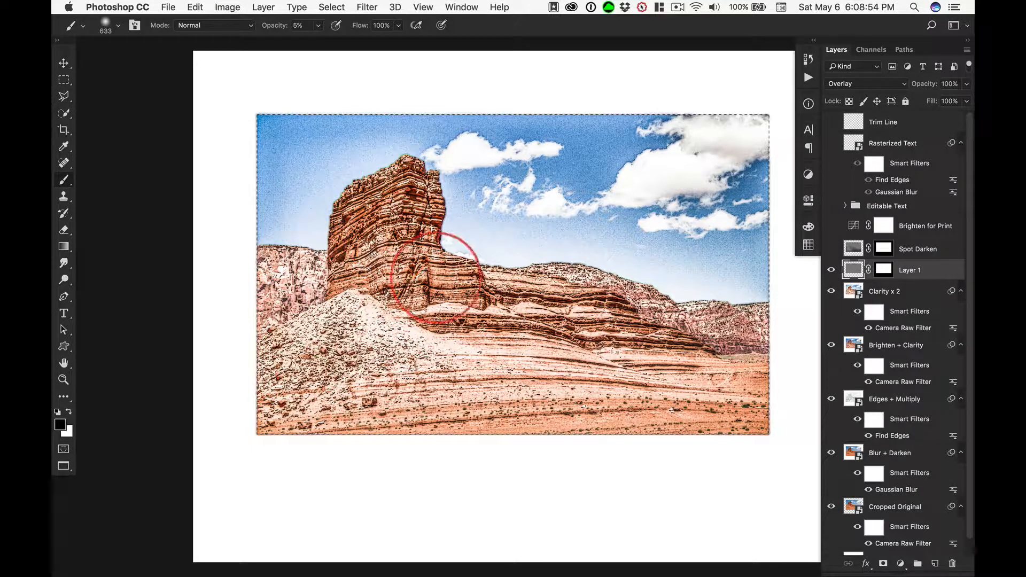
{"action": "mouse_move", "coordinate": [586, 316]}
{"action": "left_mouse_down"}
{"action": "mouse_move", "coordinate": [673, 381]}
{"action": "mouse_move", "coordinate": [526, 356]}
{"action": "mouse_move", "coordinate": [692, 429]}
{"action": "mouse_move", "coordinate": [779, 426]}
{"action": "mouse_move", "coordinate": [364, 444]}
{"action": "left_mouse_up"}
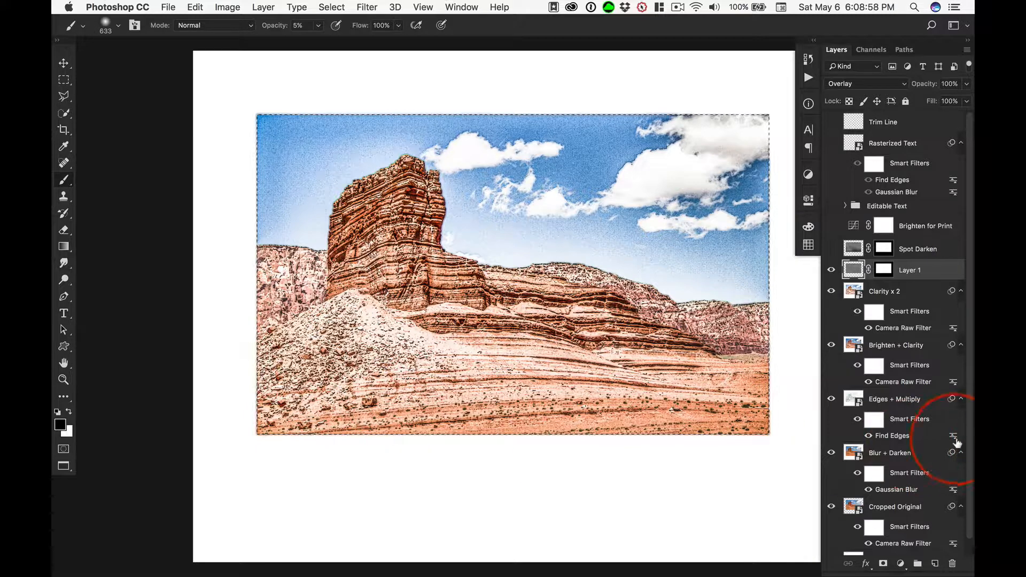
{"action": "mouse_move", "coordinate": [672, 386]}
{"action": "left_mouse_down"}
{"action": "mouse_move", "coordinate": [531, 387]}
{"action": "mouse_move", "coordinate": [450, 350]}
{"action": "left_mouse_up"}
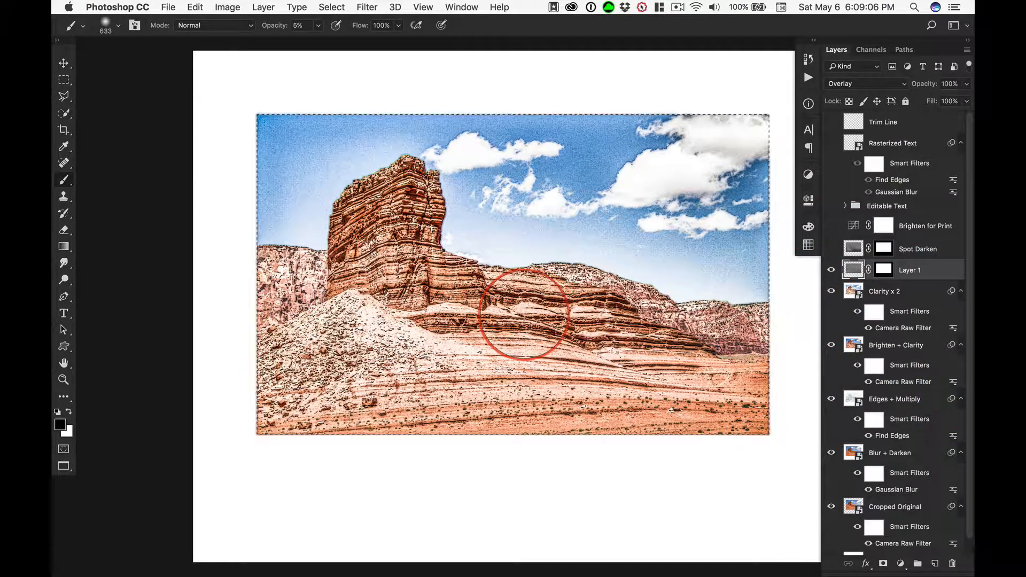
- Compare the painted Layer 1 with the Spot Darken layer by switching their visibility on and off
{"action": "left_click", "coordinate": [831, 272]}
{"action": "left_click", "coordinate": [831, 250]}
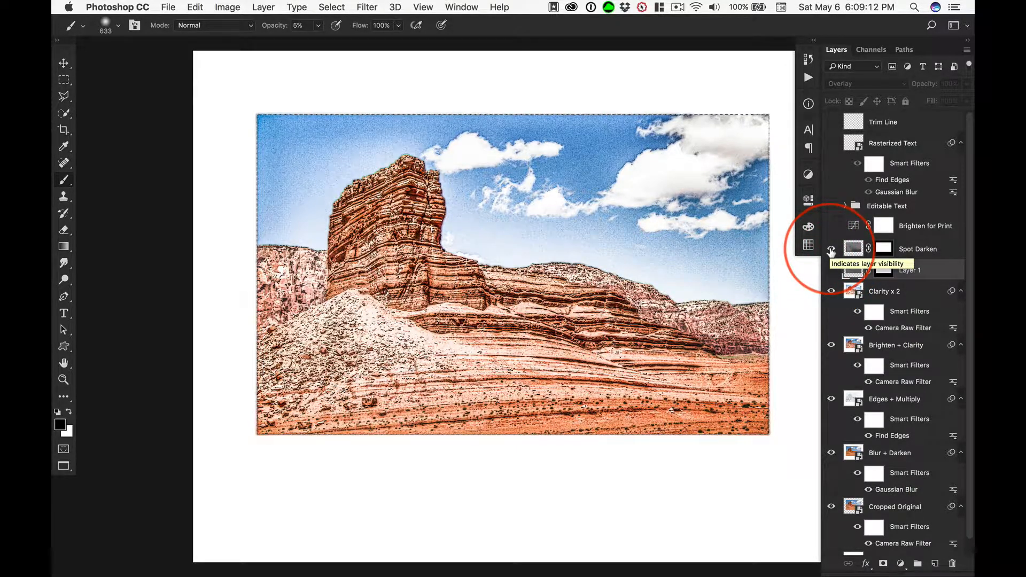
{"action": "left_click", "coordinate": [830, 271]}
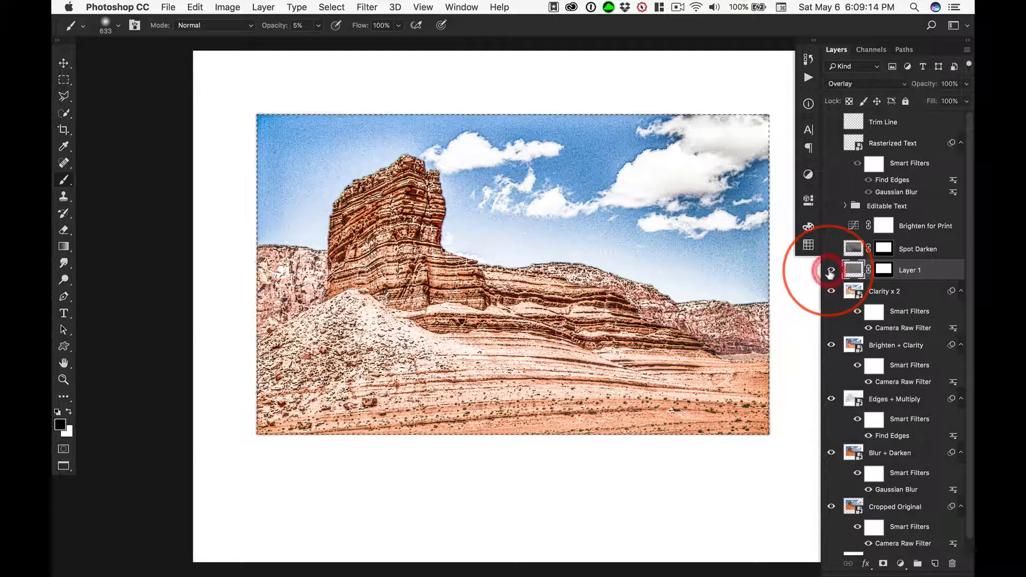
{"action": "left_click", "coordinate": [831, 271]}
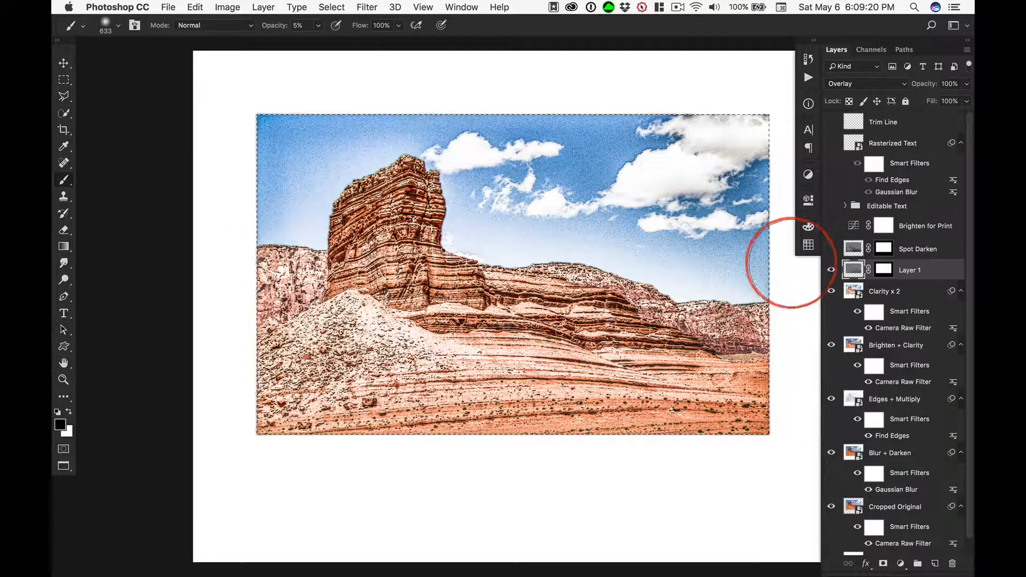
- Hide Layer 1 and show Spot Darken instead, clearing the selection and making Spot Darken the active layer
{"action": "left_click", "coordinate": [831, 270]}
{"action": "left_click", "coordinate": [831, 249]}
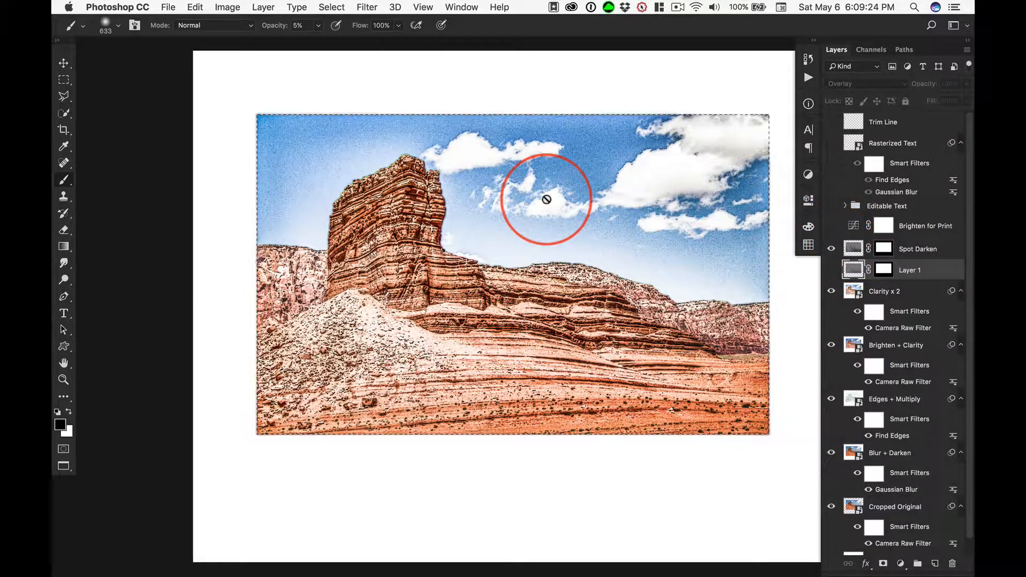
{"action": "key", "text": "super+d"}
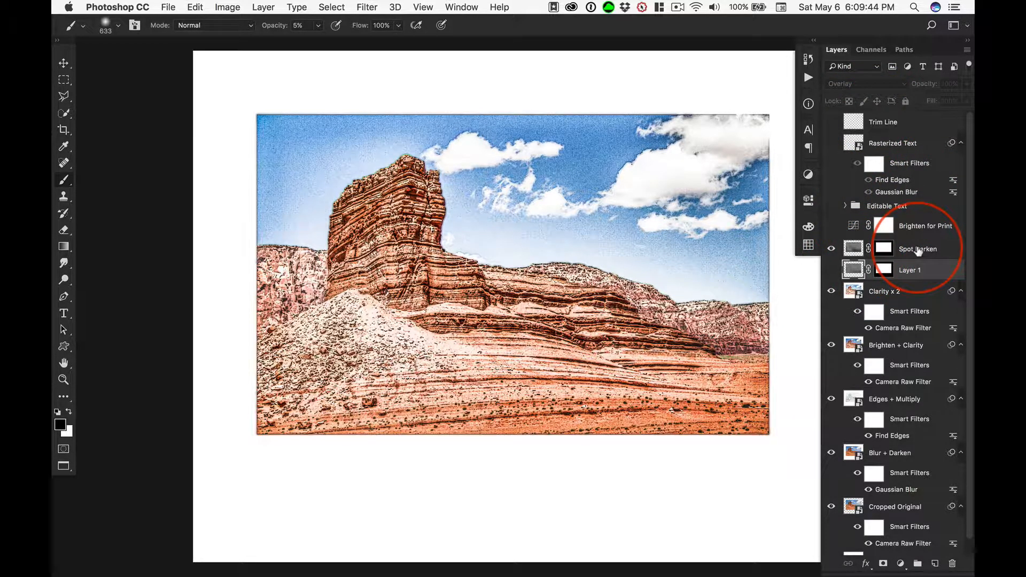
{"action": "left_click", "coordinate": [911, 249]}
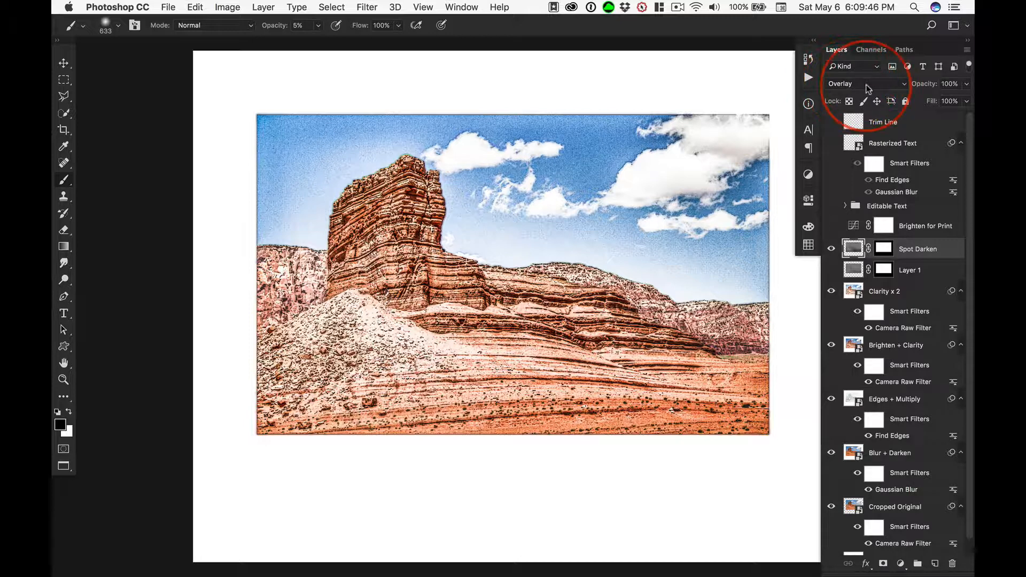